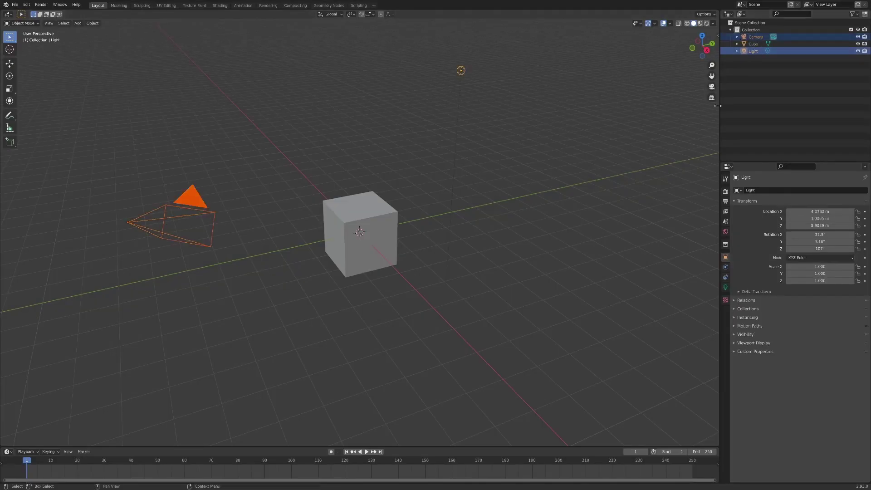
Select the cube, view it from the front in wireframe, then deselect it and return to solid display.
{"action": "left_click", "coordinate": [754, 37]}
{"action": "middle_click_drag", "start_coordinate": [523, 181], "coordinate": [504, 168]}
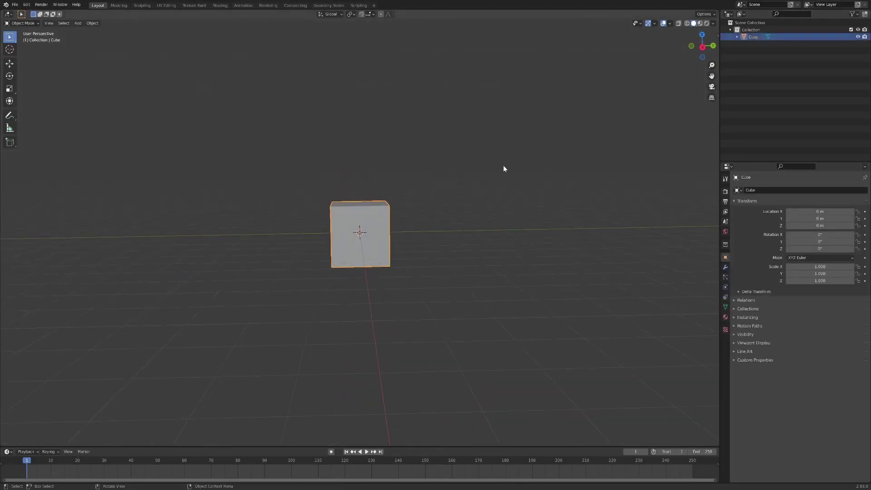
{"action": "left_click", "coordinate": [687, 23]}
{"action": "key", "text": "alt+a"}
{"action": "left_click", "coordinate": [693, 23]}
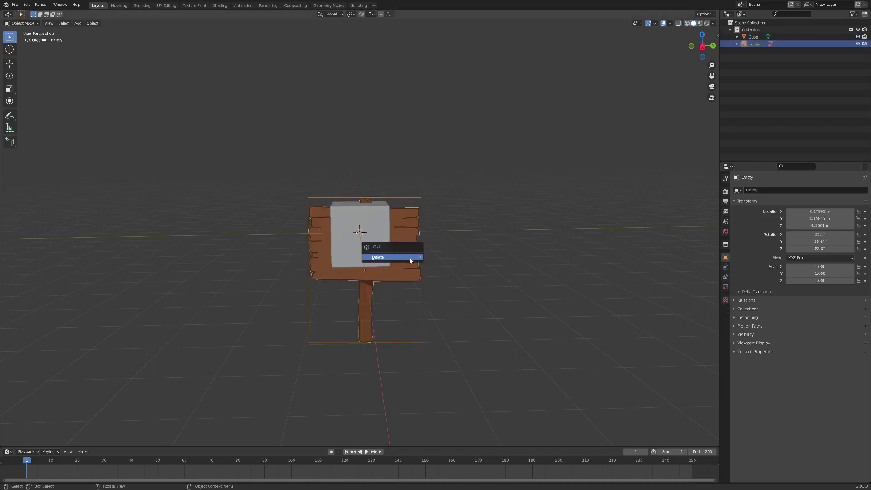
Switch to front orthographic view and try moving the sign reference image up, then undo the move.
{"action": "left_click", "coordinate": [410, 257]}
{"action": "key", "text": "KP_1"}
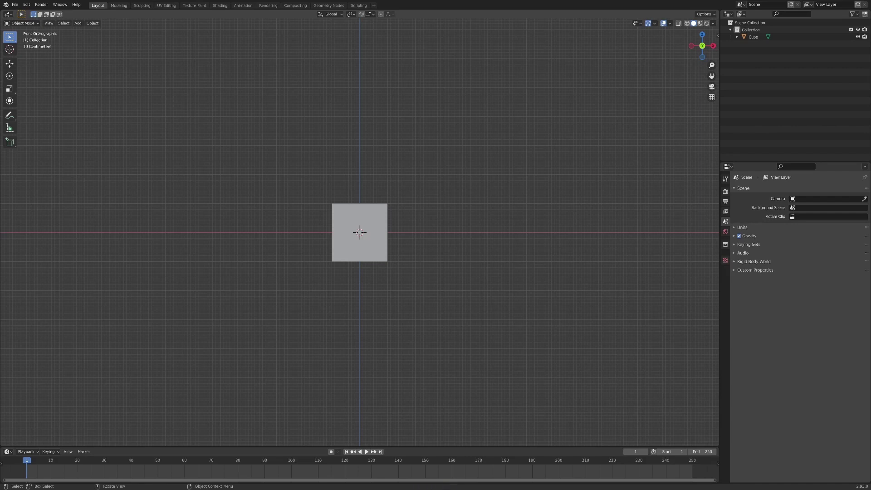
{"action": "key", "text": "shift+space"}
{"action": "key", "text": "g"}
{"action": "left_click_drag", "start_coordinate": [322, 218], "coordinate": [323, 141]}
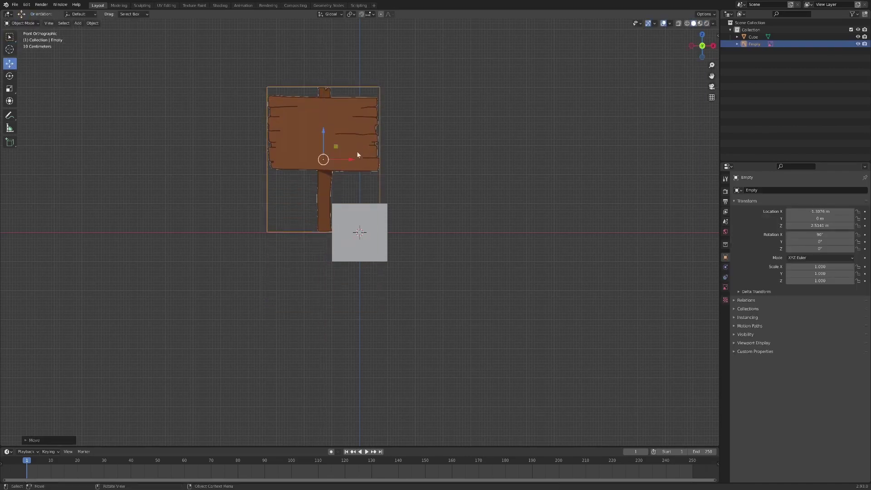
{"action": "key", "text": "ctrl+z"}
Move the sign reference image upright over the cube and snap it to the grid.
{"action": "left_click", "coordinate": [92, 23]}
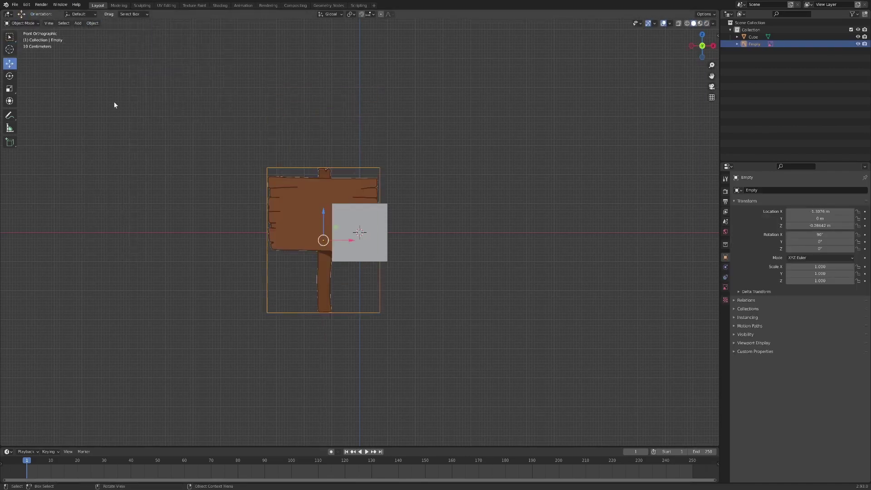
{"action": "left_click", "coordinate": [92, 23]}
{"action": "mouse_move", "coordinate": [99, 67]}
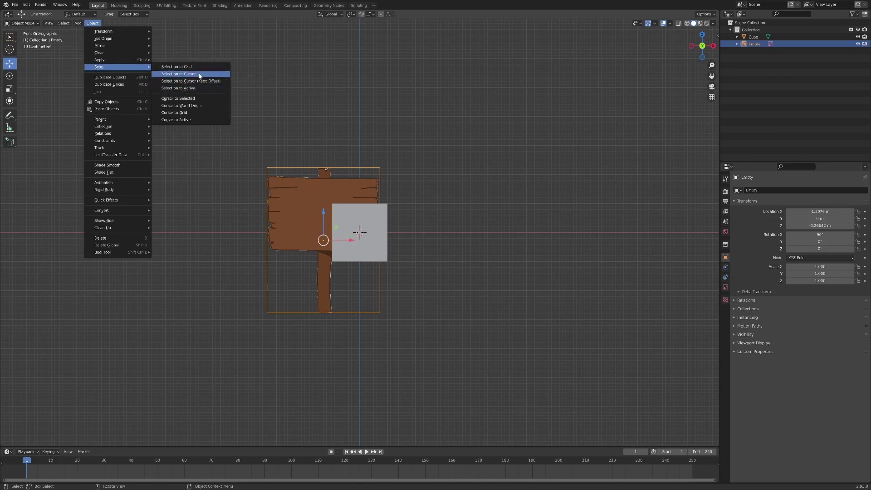
{"action": "left_click", "coordinate": [198, 67]}
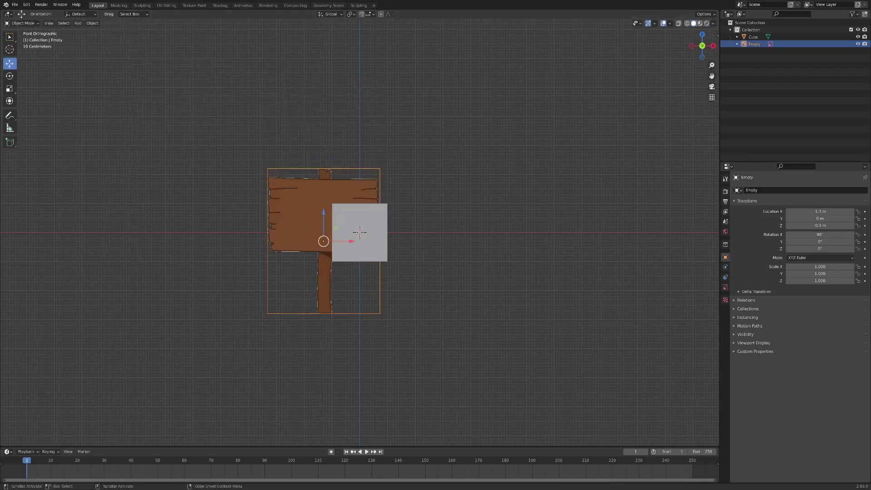
{"action": "left_click_drag", "start_coordinate": [317, 239], "coordinate": [349, 157]}
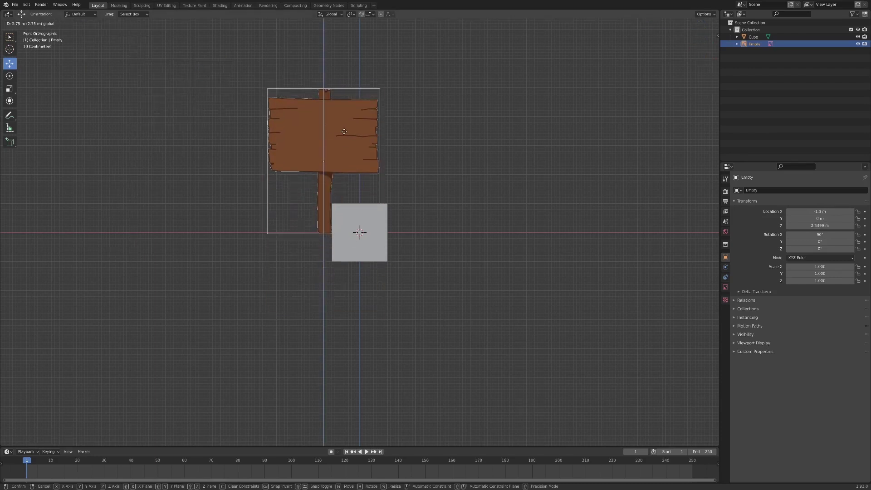
{"action": "left_click", "coordinate": [93, 22]}
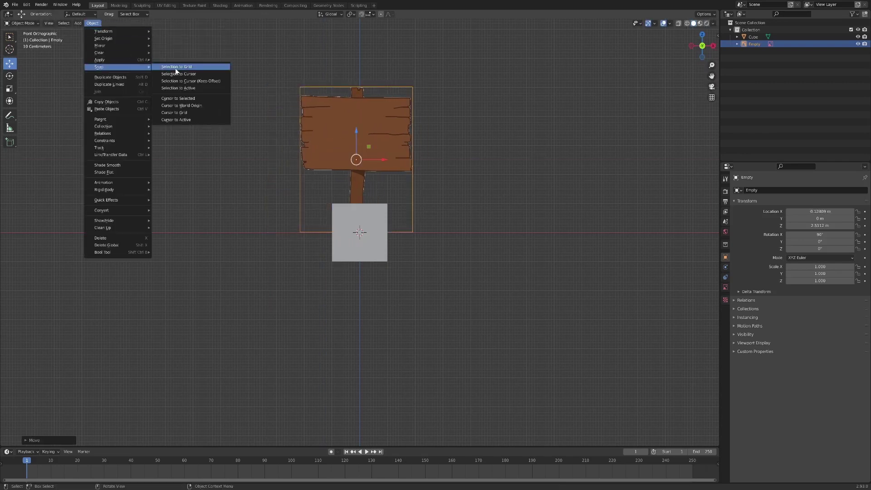
{"action": "left_click", "coordinate": [187, 72]}
Raise the cube toward the sign and snap it to the grid at Z 1.0265 m.
{"action": "left_click", "coordinate": [359, 213]}
{"action": "mouse_move", "coordinate": [361, 200]}
{"action": "left_mouse_down"}
{"action": "mouse_move", "coordinate": [360, 168]}
{"action": "mouse_move", "coordinate": [358, 181]}
{"action": "left_mouse_up"}
{"action": "left_click", "coordinate": [92, 23]}
{"action": "left_click", "coordinate": [182, 72]}
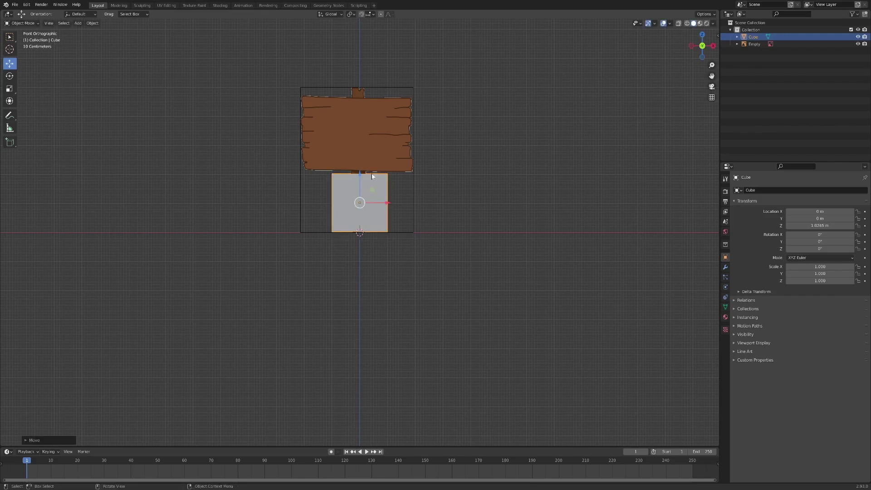
In wireframe view, set the cube's origin down to ground level.
{"action": "key", "text": "shift+z"}
{"action": "scroll", "coordinate": [416, 198], "scroll_direction": "up", "scroll_amount": 3}
{"action": "key", "text": "s"}
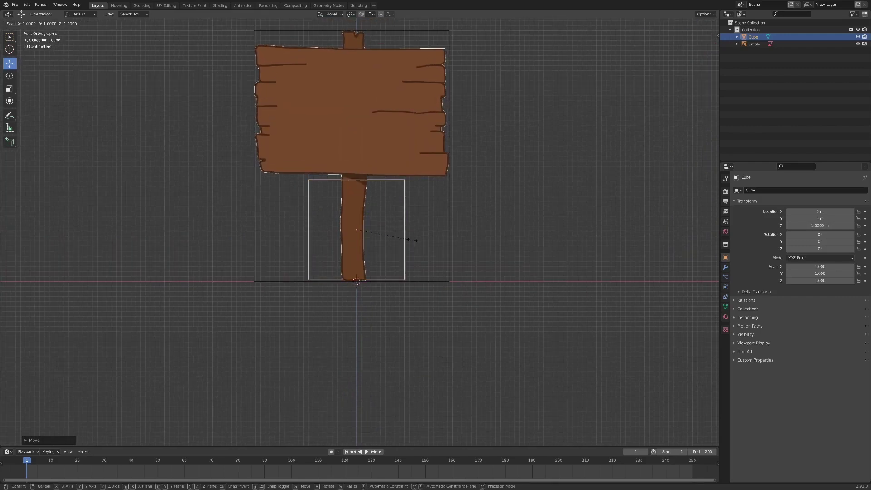
{"action": "key", "text": "Escape"}
{"action": "left_click", "coordinate": [93, 23]}
{"action": "mouse_move", "coordinate": [115, 40]}
{"action": "left_click", "coordinate": [186, 53]}
Shrink and stretch the cube into a 0.267 × 0.267 × 2.491 post aligned with the stake.
{"action": "key", "text": "s"}
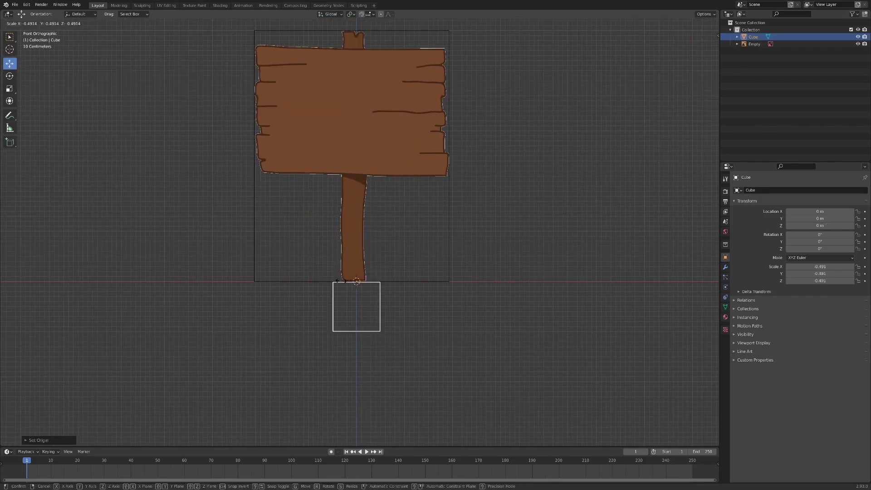
{"action": "left_click", "coordinate": [355, 273]}
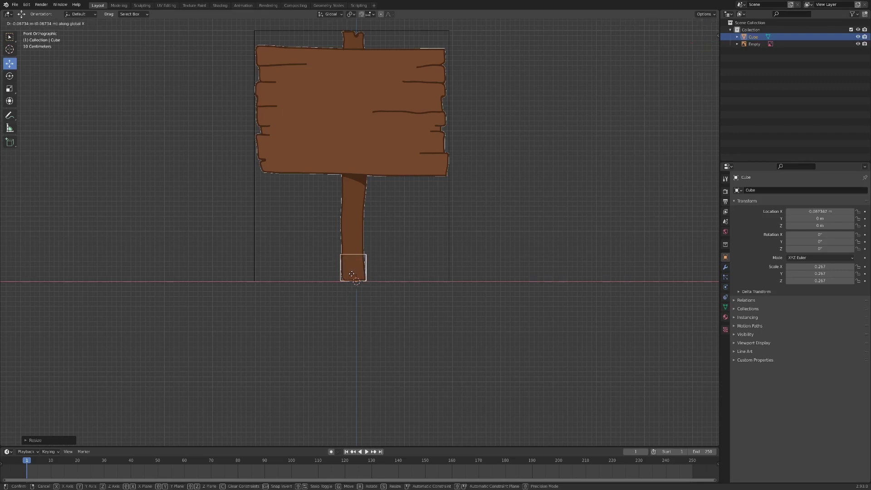
{"action": "left_click_drag", "start_coordinate": [355, 277], "coordinate": [352, 278]}
{"action": "key", "text": "s"}
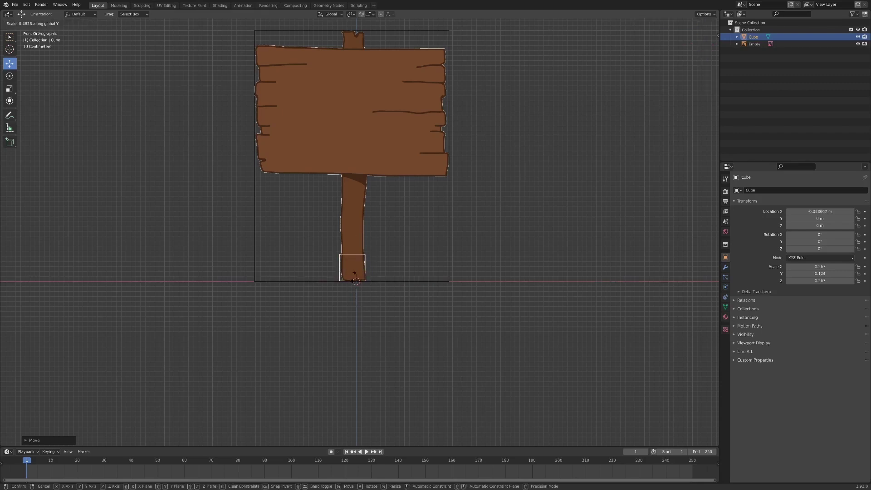
{"action": "left_click", "coordinate": [359, 210]}
Add a second cube, move it straight up to the sign board and enlarge it to board size.
{"action": "key", "text": "shift+a"}
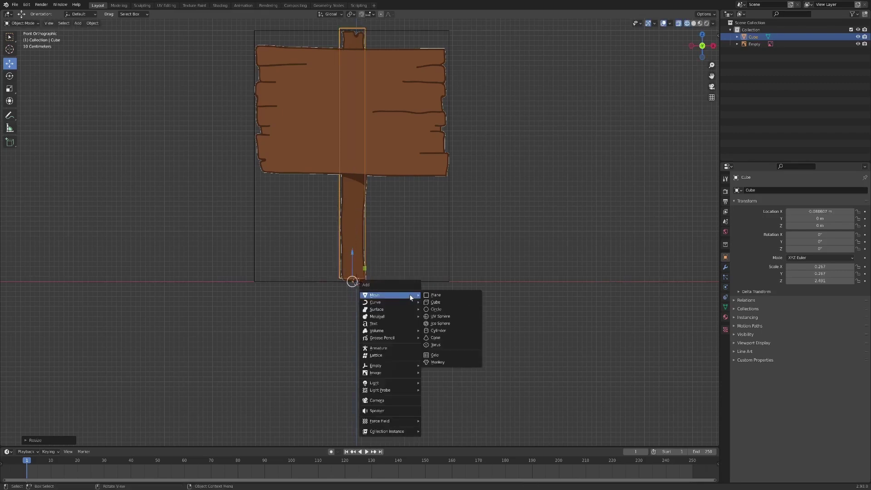
{"action": "left_click", "coordinate": [436, 303]}
{"action": "key", "text": "g"}
{"action": "key", "text": "z"}
{"action": "left_click", "coordinate": [359, 82]}
{"action": "key", "text": "s"}
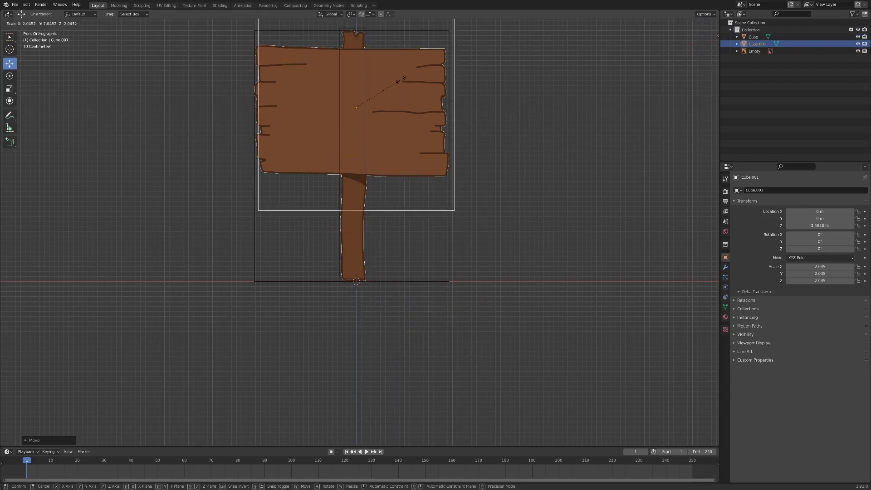
{"action": "left_click", "coordinate": [406, 83]}
{"action": "middle_click_drag", "start_coordinate": [406, 83], "coordinate": [418, 165], "text": "shift"}
Reduce the board's height and adjust the post's depth in perspective view.
{"action": "key", "text": "s"}
{"action": "key", "text": "z"}
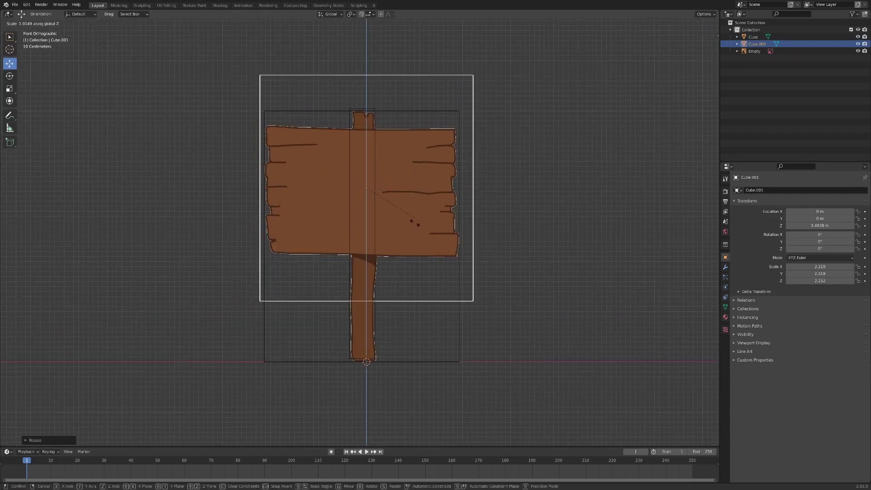
{"action": "left_click", "coordinate": [387, 155]}
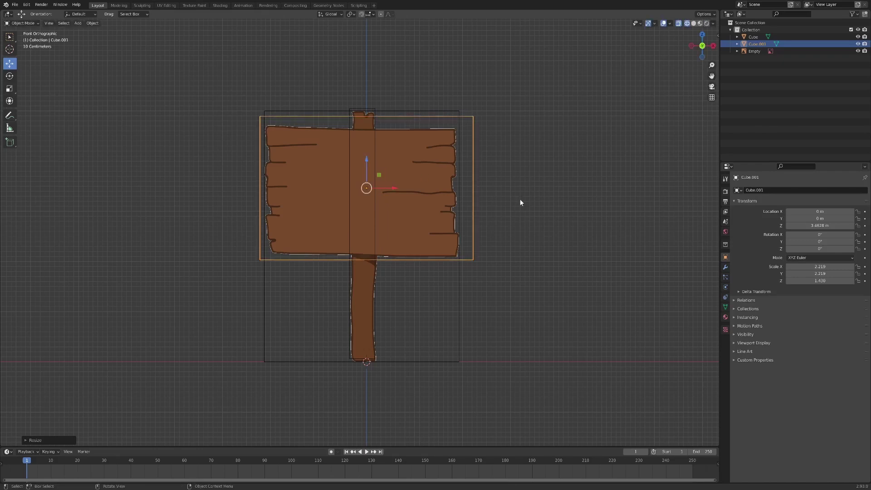
{"action": "left_click", "coordinate": [471, 181]}
{"action": "middle_click_drag", "start_coordinate": [546, 142], "coordinate": [607, 128]}
{"action": "left_click", "coordinate": [463, 150]}
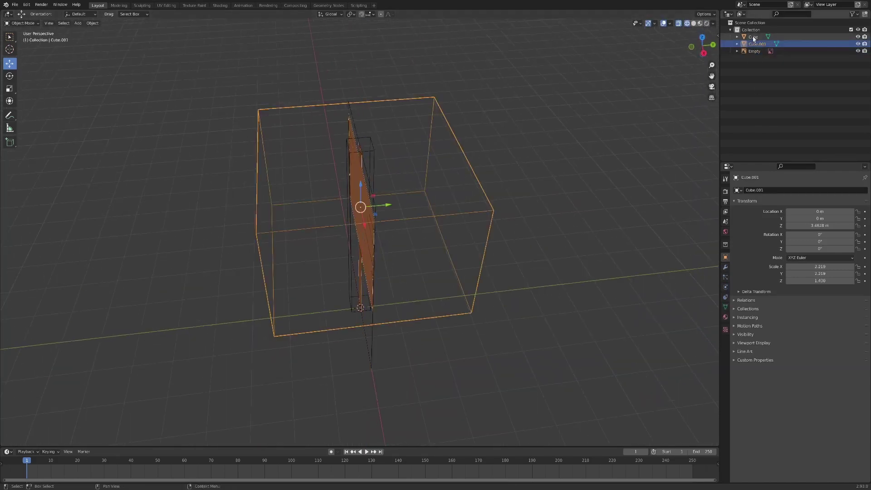
{"action": "key", "text": "s"}
{"action": "left_click", "coordinate": [514, 109]}
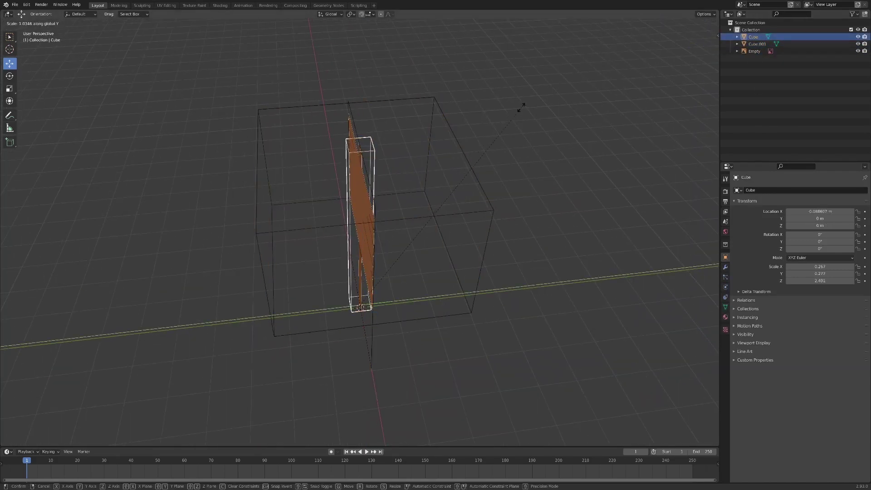
Thin the board along Y into a plank and shorten its height.
{"action": "left_click", "coordinate": [758, 43]}
{"action": "key", "text": "s"}
{"action": "key", "text": "y"}
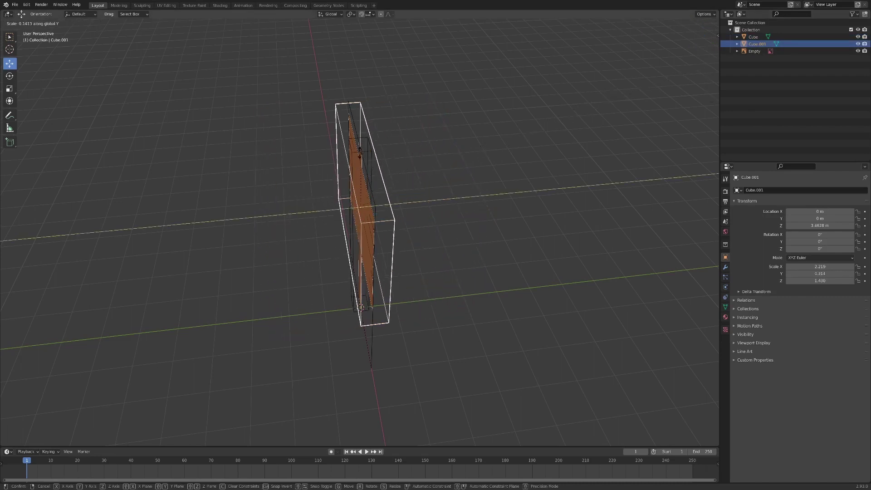
{"action": "left_click", "coordinate": [426, 165]}
{"action": "middle_click_drag", "start_coordinate": [426, 165], "coordinate": [486, 140]}
{"action": "key", "text": "s"}
{"action": "key", "text": "z"}
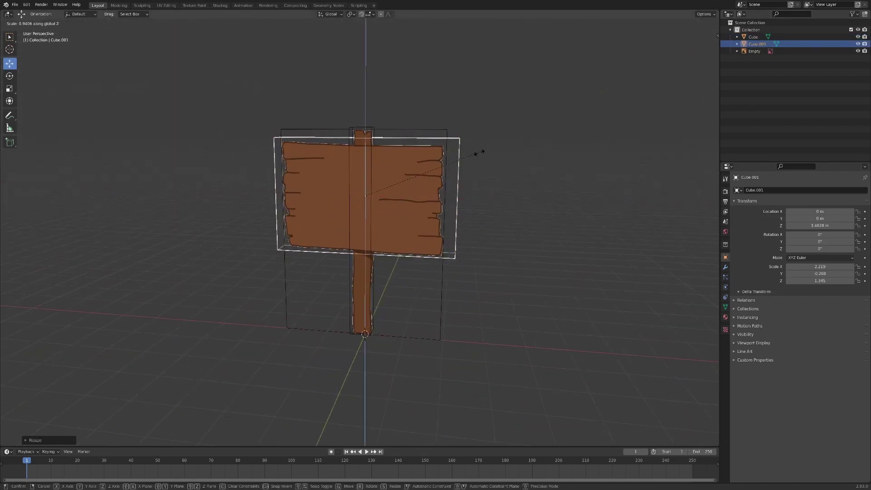
{"action": "left_click", "coordinate": [471, 168]}
Refine the board's height, narrow its width and shift it sideways over the reference.
{"action": "key", "text": "g"}
{"action": "key", "text": "s"}
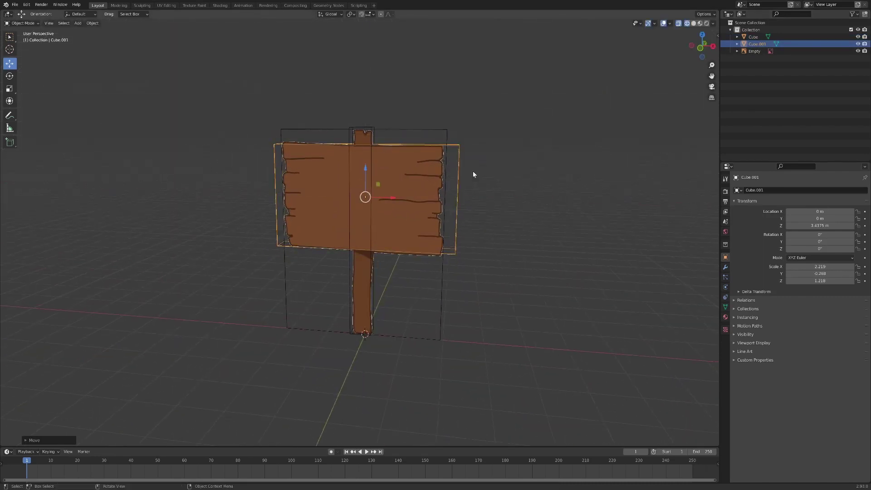
{"action": "key", "text": "z"}
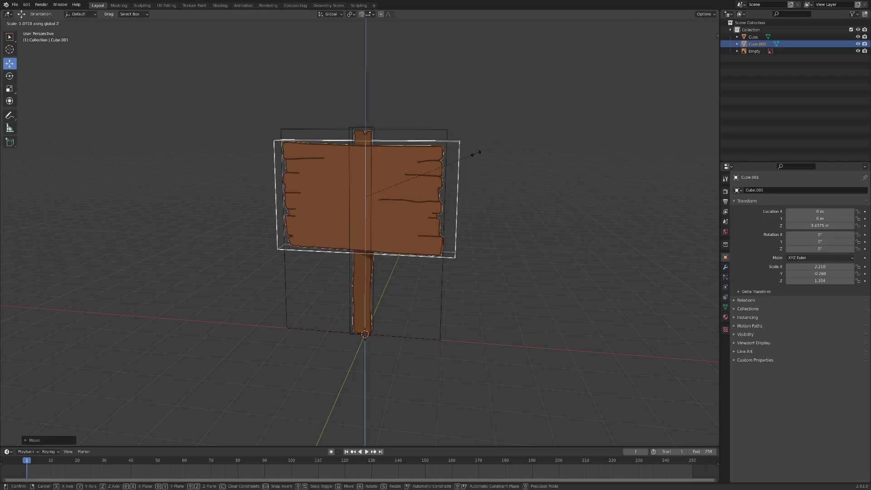
{"action": "left_click", "coordinate": [475, 153]}
{"action": "key", "text": "s"}
{"action": "key", "text": "x"}
{"action": "left_click", "coordinate": [467, 154]}
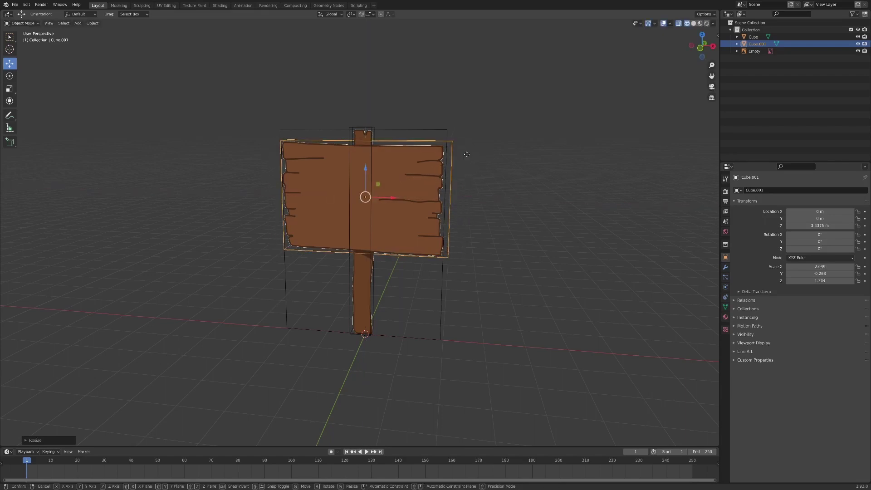
{"action": "key", "text": "g"}
{"action": "key", "text": "x"}
{"action": "left_click", "coordinate": [464, 154]}
In front view, finalize the board at Z 3.4375 m, scaled 2.112 × 0.268 × 1.348, then select the post.
{"action": "key", "text": "KP_1"}
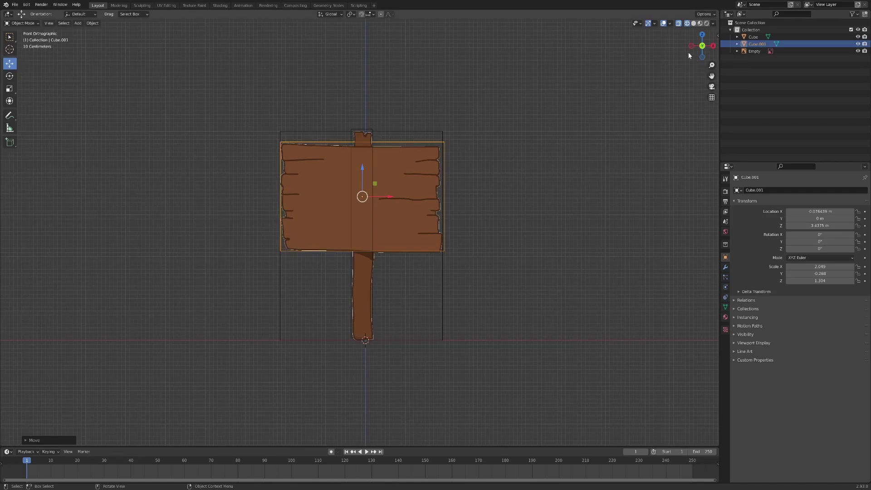
{"action": "key", "text": "g"}
{"action": "key", "text": "x"}
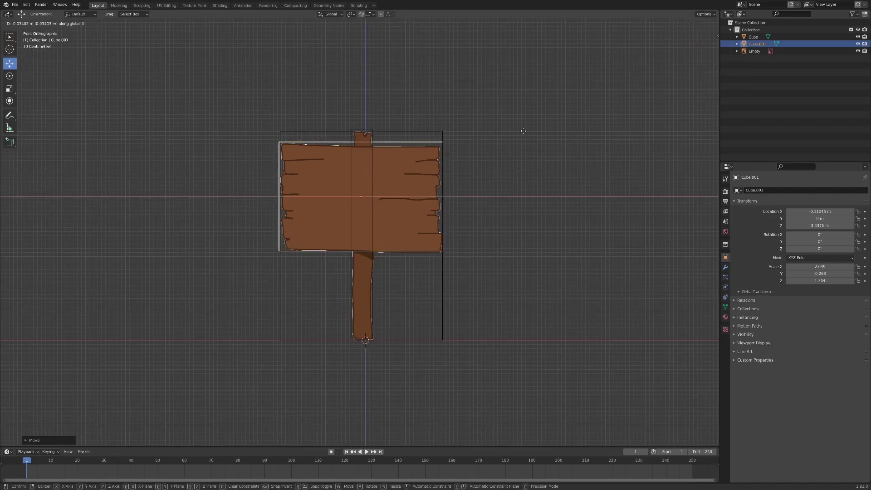
{"action": "key", "text": "z"}
{"action": "key", "text": "s"}
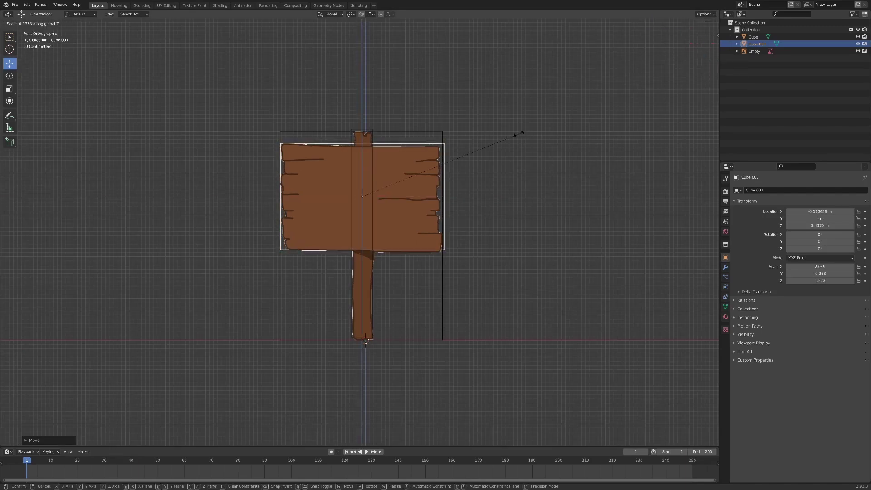
{"action": "left_click", "coordinate": [521, 113]}
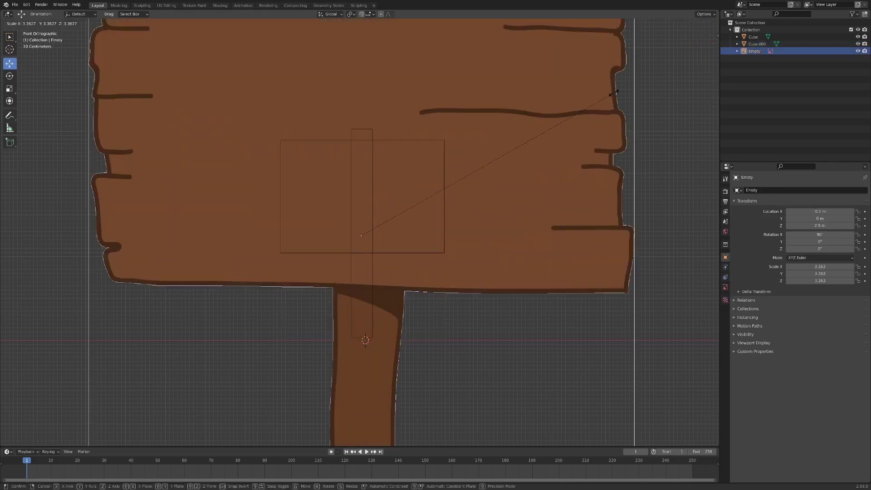
{"action": "key", "text": "s"}
{"action": "key", "text": "x"}
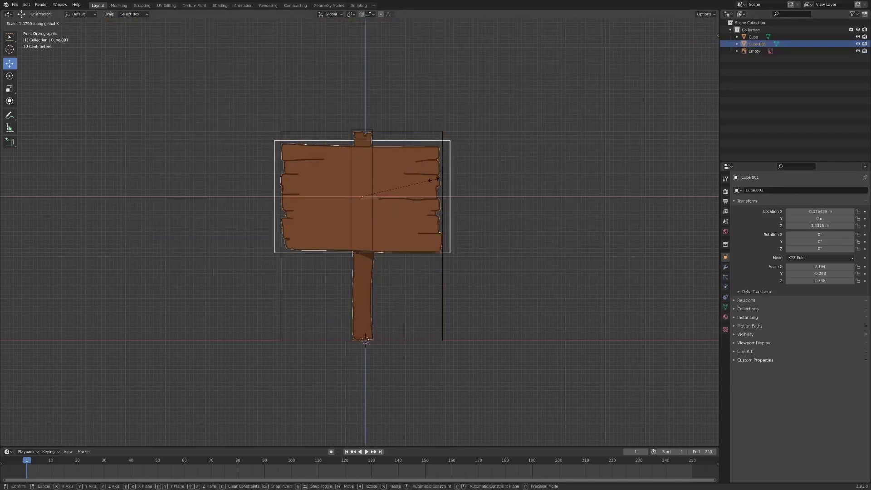
{"action": "left_click", "coordinate": [431, 180]}
{"action": "scroll", "coordinate": [543, 166], "scroll_direction": "up", "scroll_amount": 1}
{"action": "scroll", "coordinate": [542, 165], "scroll_direction": "up", "scroll_amount": 3}
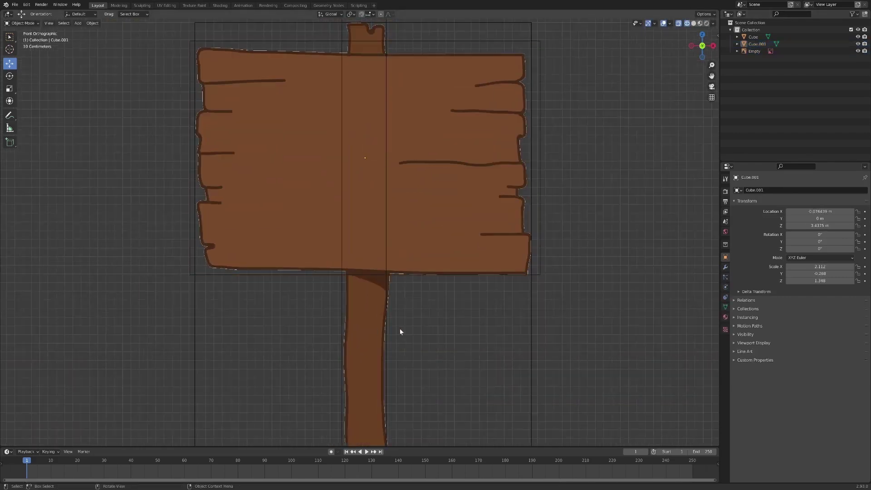
{"action": "left_click", "coordinate": [754, 51]}
In Edit Mode, stretch the post's mesh downward to lengthen it.
{"action": "key", "text": "Tab"}
{"action": "middle_click_drag", "start_coordinate": [451, 54], "coordinate": [392, 172]}
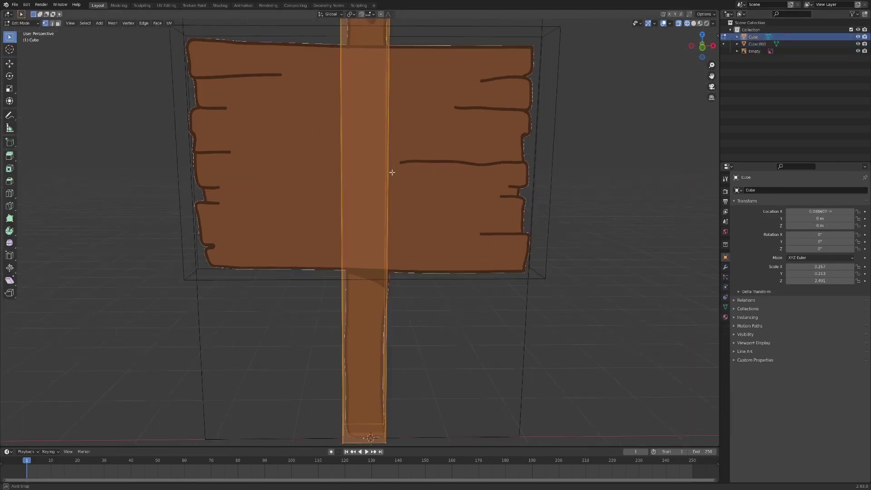
{"action": "key", "text": "KP_1"}
{"action": "key", "text": "ctrl+r"}
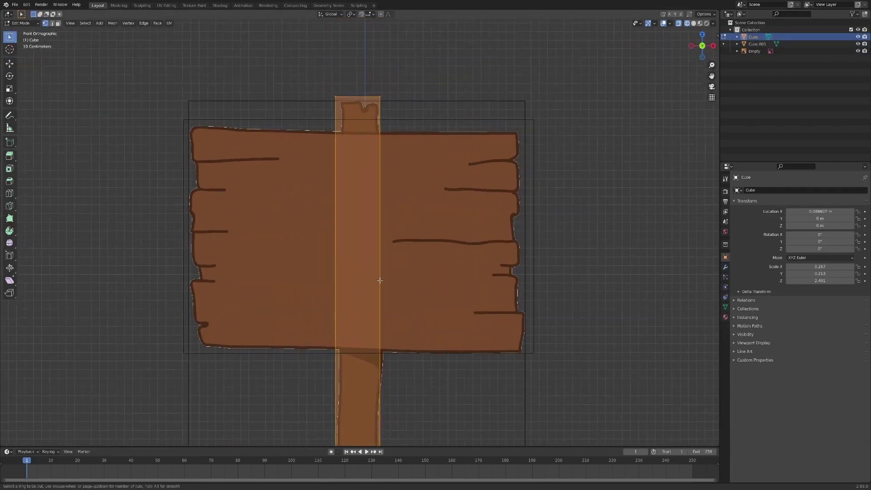
{"action": "middle_click_drag", "start_coordinate": [379, 416], "coordinate": [393, 279], "text": "shift"}
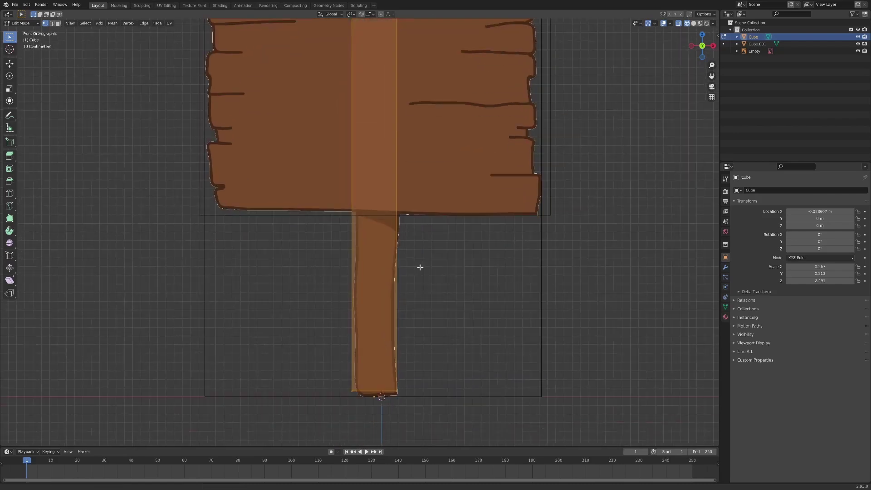
{"action": "key", "text": "s"}
{"action": "key", "text": "x"}
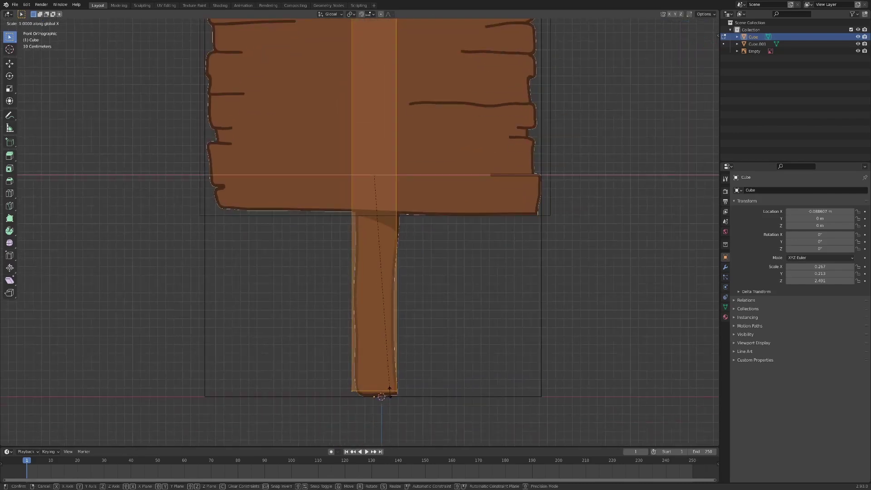
{"action": "key", "text": "z"}
{"action": "left_click", "coordinate": [385, 401]}
{"action": "key", "text": "s"}
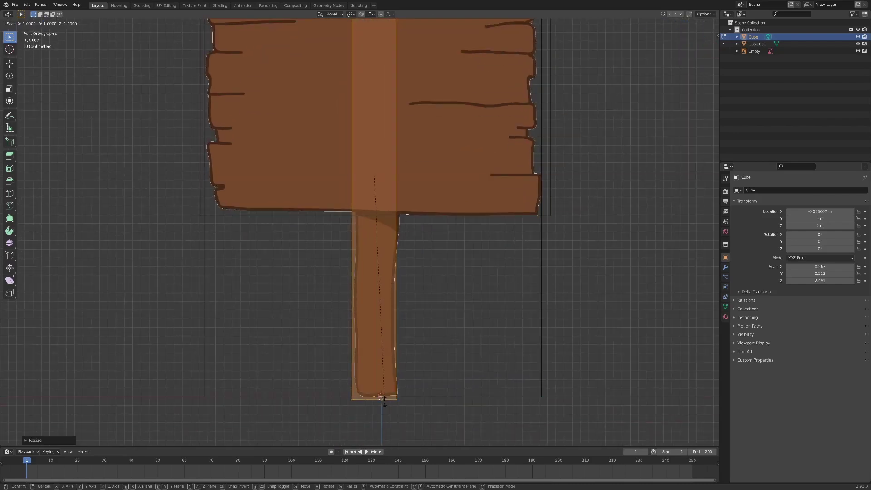
{"action": "key", "text": "Escape"}
Add three vertical loop cuts down the post.
{"action": "key", "text": "ctrl+r"}
{"action": "left_click", "coordinate": [386, 345]}
{"action": "left_click", "coordinate": [385, 356]}
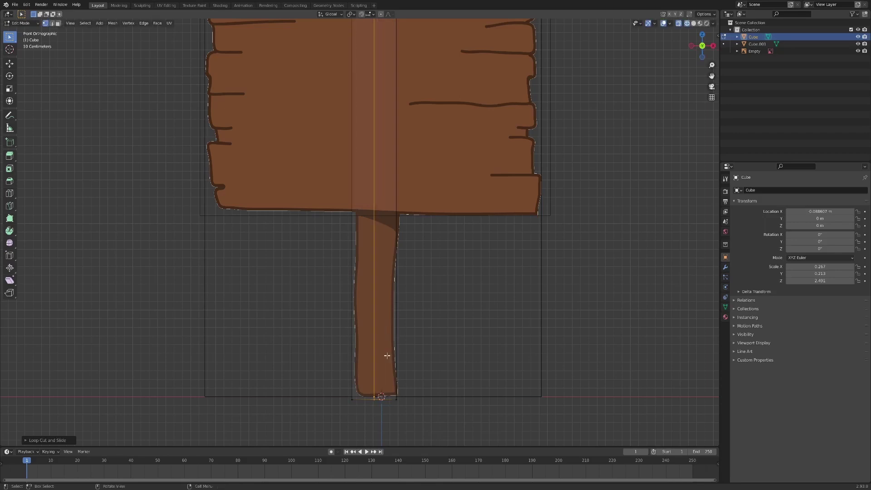
{"action": "scroll", "coordinate": [400, 311], "scroll_direction": "down", "scroll_amount": 1}
{"action": "scroll", "coordinate": [401, 311], "scroll_direction": "down", "scroll_amount": 1}
{"action": "middle_click_drag", "start_coordinate": [401, 312], "coordinate": [402, 339], "text": "shift"}
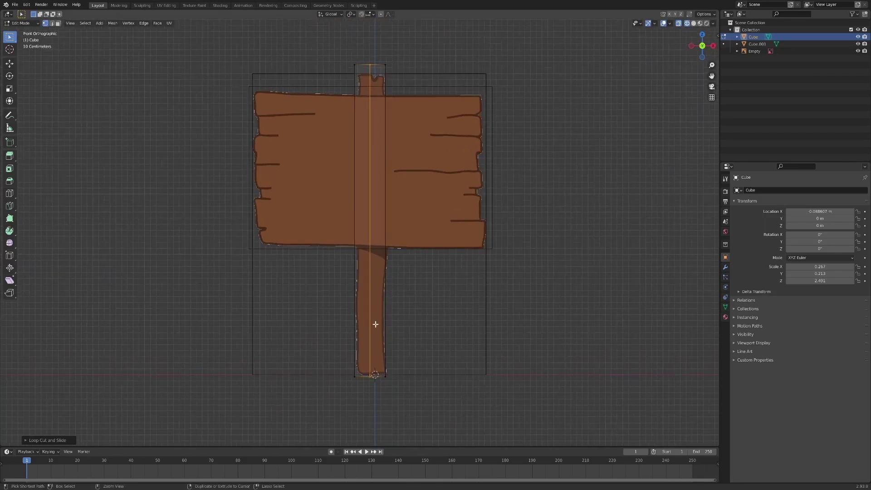
{"action": "key", "text": "ctrl+r"}
{"action": "left_click", "coordinate": [375, 325]}
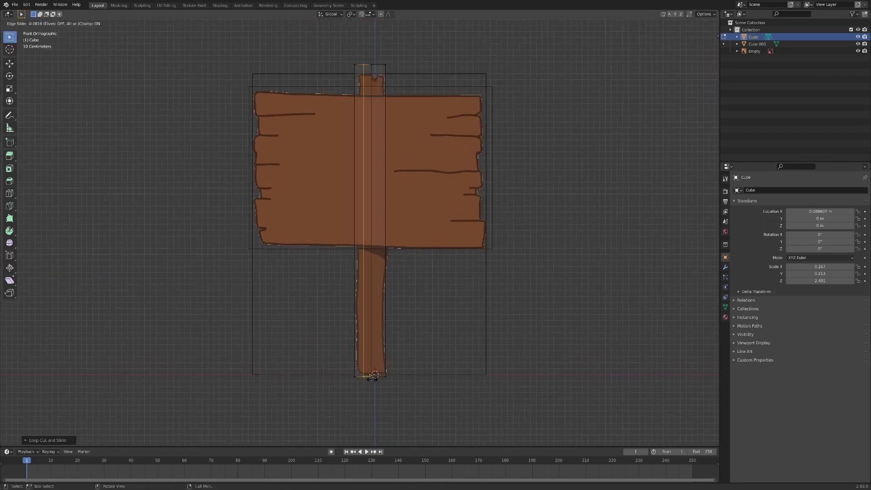
{"action": "left_click", "coordinate": [375, 376]}
{"action": "key", "text": "ctrl+r"}
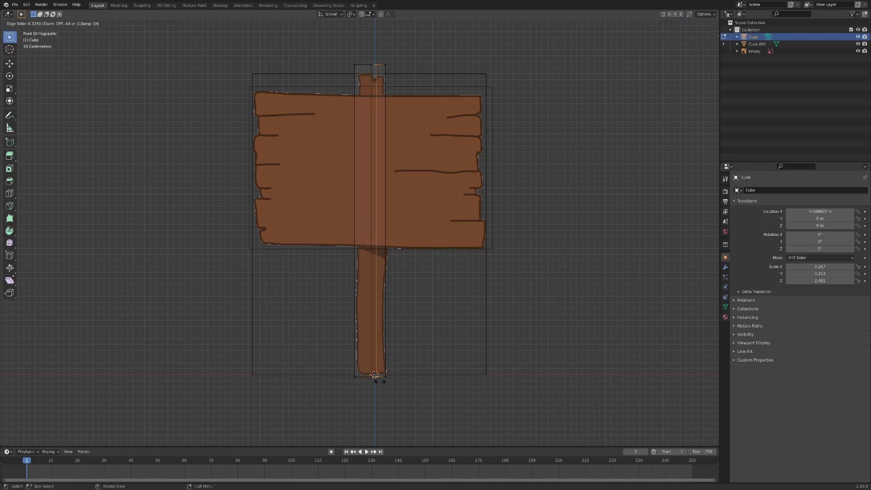
{"action": "left_click", "coordinate": [378, 378]}
{"action": "left_click", "coordinate": [381, 383]}
Return to the flat front view and box-select the vertices across the post's top.
{"action": "scroll", "coordinate": [408, 366], "scroll_direction": "up", "scroll_amount": 3}
{"action": "scroll", "coordinate": [533, 107], "scroll_direction": "up", "scroll_amount": 3}
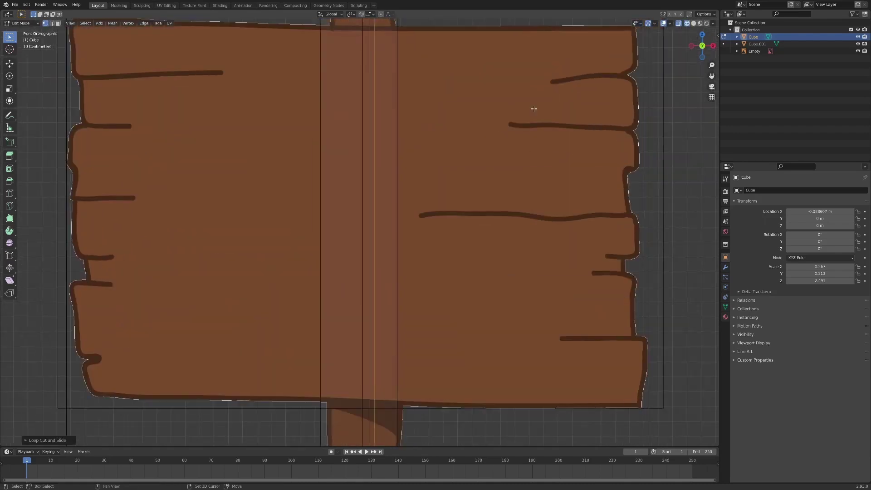
{"action": "middle_click_drag", "start_coordinate": [533, 107], "coordinate": [700, 57]}
{"action": "left_click", "coordinate": [700, 57]}
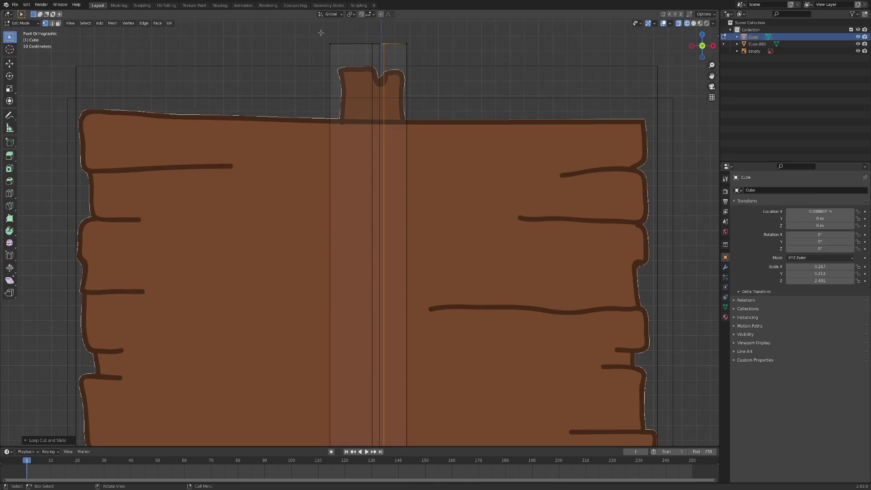
{"action": "left_click_drag", "start_coordinate": [315, 36], "coordinate": [431, 69]}
{"action": "mouse_move", "coordinate": [304, 36]}
{"action": "left_mouse_down"}
{"action": "mouse_move", "coordinate": [467, 50]}
{"action": "mouse_move", "coordinate": [405, 57]}
{"action": "left_mouse_up"}
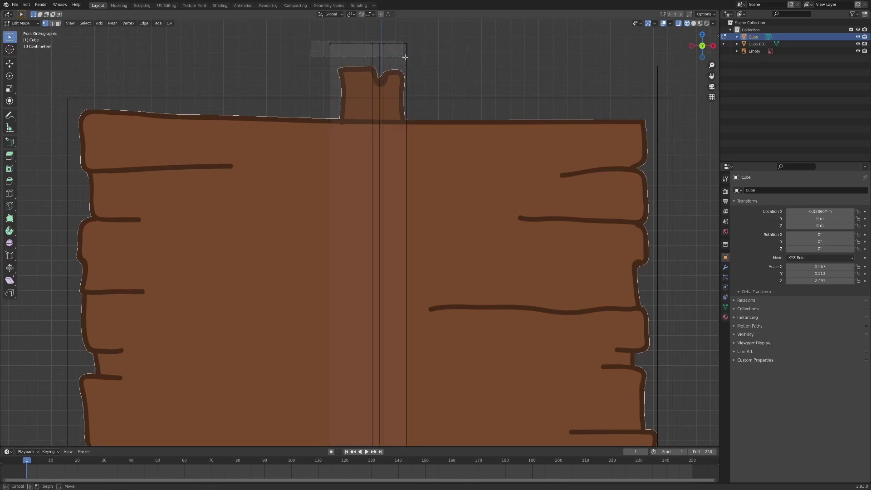
{"action": "scroll", "coordinate": [405, 57], "scroll_direction": "down", "scroll_amount": 2}
{"action": "scroll", "coordinate": [395, 136], "scroll_direction": "up", "scroll_amount": 5}
{"action": "scroll", "coordinate": [398, 227], "scroll_direction": "down", "scroll_amount": 3}
Shift the post's selected top edges slightly right and lower them.
{"action": "key", "text": "g"}
{"action": "key", "text": "x"}
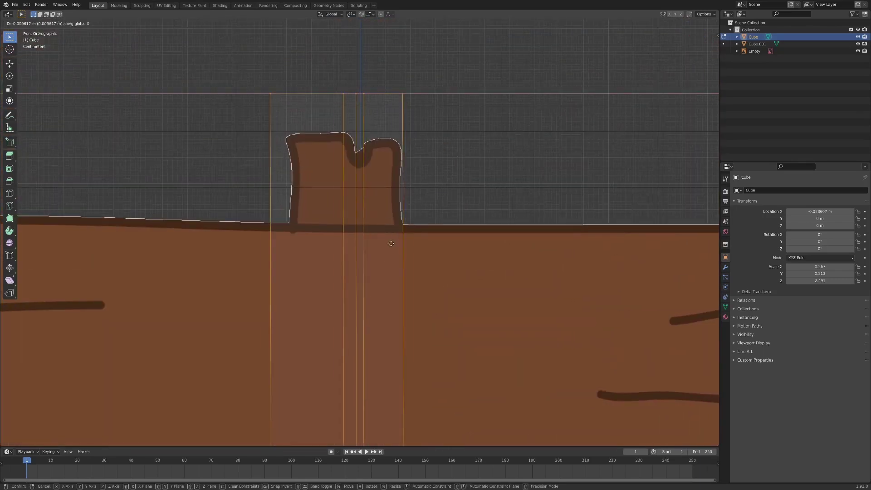
{"action": "left_click", "coordinate": [393, 245]}
{"action": "key", "text": "g"}
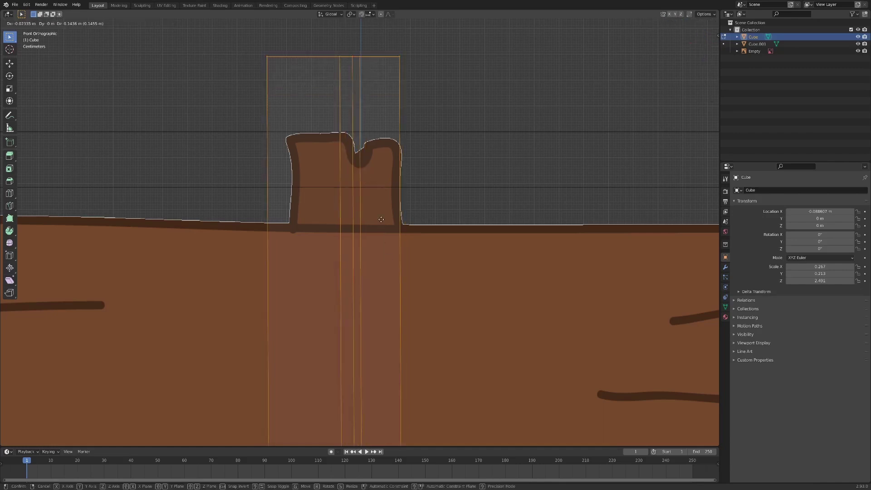
{"action": "key", "text": "z"}
{"action": "left_click", "coordinate": [377, 253]}
Move individual top and side edges of the post to match the stake's notched tip.
{"action": "left_click", "coordinate": [358, 127]}
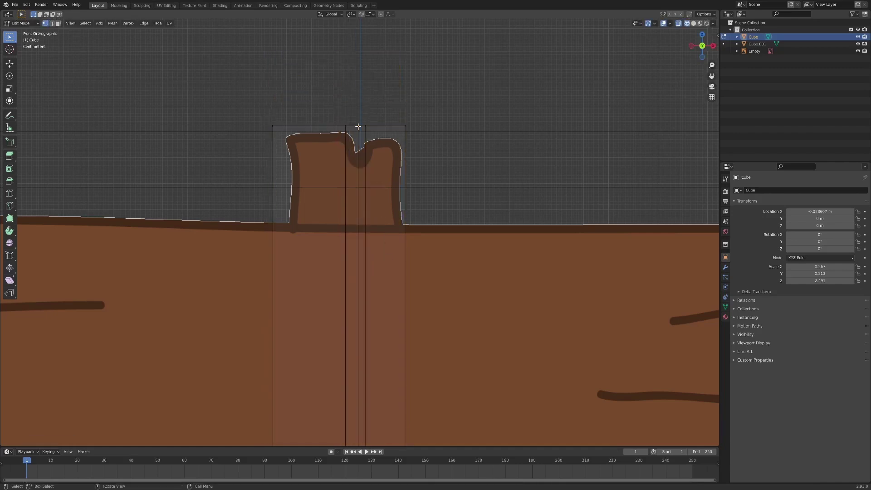
{"action": "key", "text": "g"}
{"action": "left_click", "coordinate": [346, 116]}
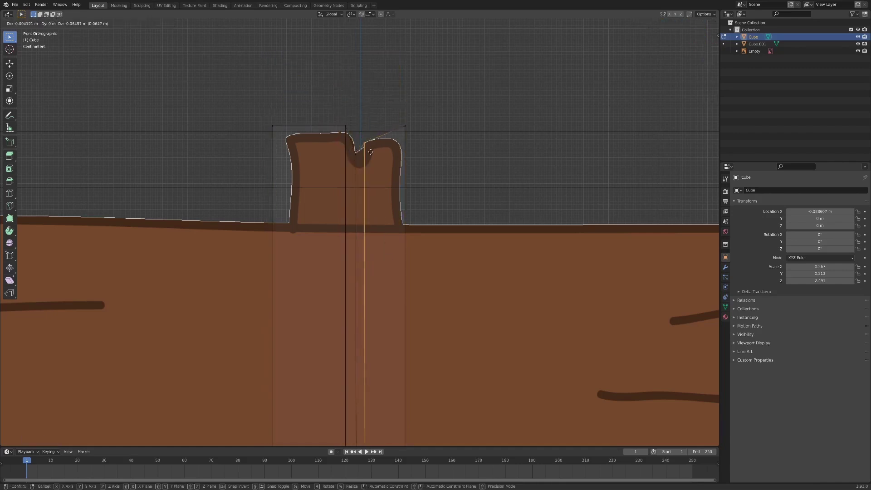
{"action": "left_click", "coordinate": [273, 127]}
{"action": "key", "text": "g"}
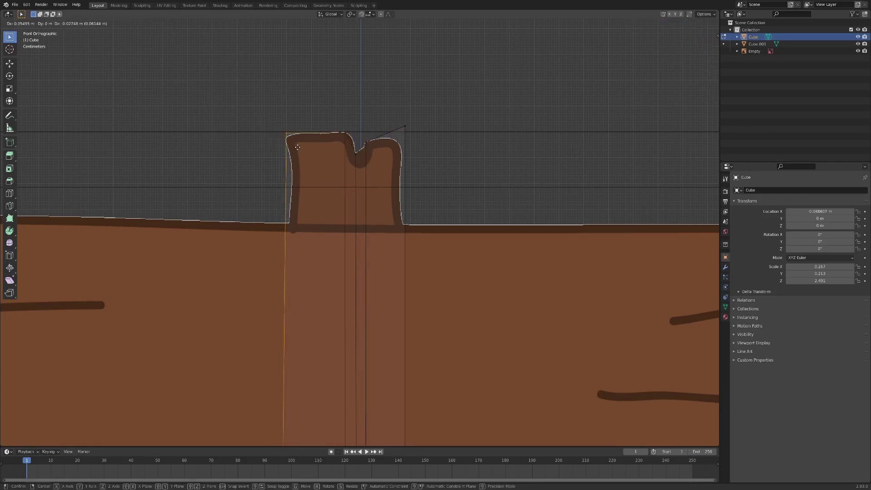
{"action": "left_click", "coordinate": [405, 126]}
{"action": "key", "text": "g"}
{"action": "left_click", "coordinate": [405, 152]}
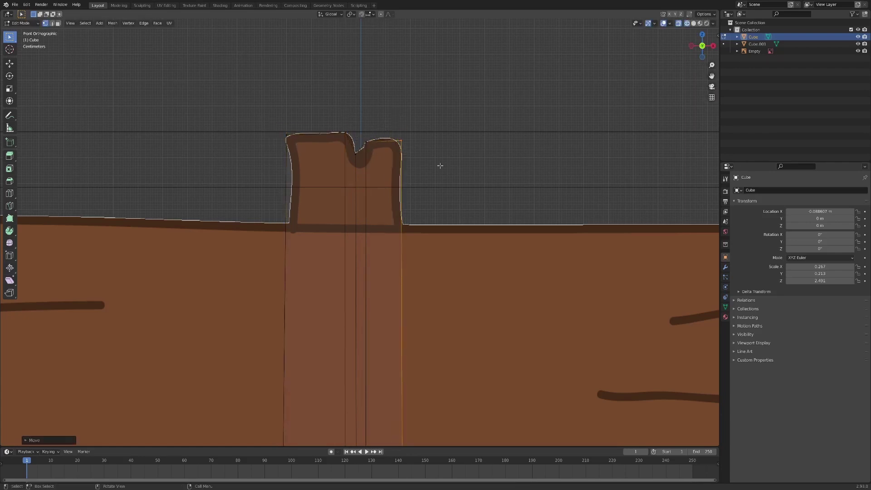
{"action": "scroll", "coordinate": [440, 166], "scroll_direction": "down", "scroll_amount": 1}
{"action": "scroll", "coordinate": [405, 142], "scroll_direction": "down", "scroll_amount": 2}
{"action": "scroll", "coordinate": [405, 142], "scroll_direction": "up", "scroll_amount": 1}
{"action": "key", "text": "ctrl+r"}
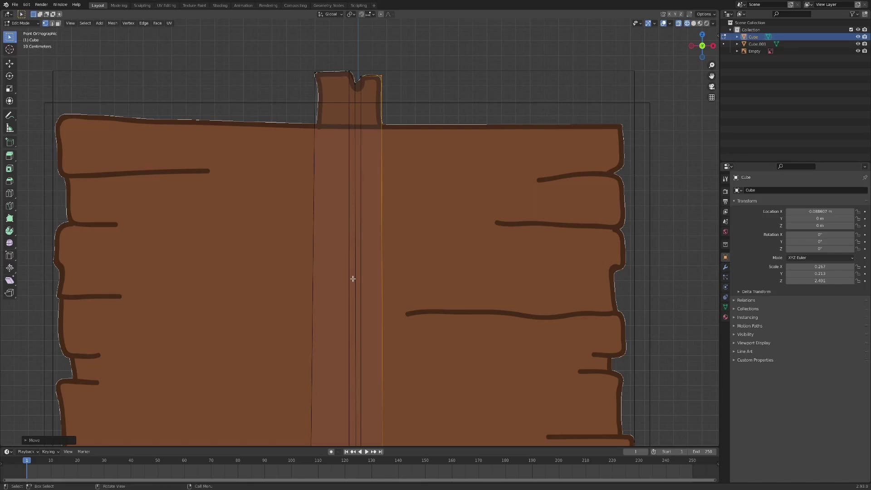
Add loop cuts to the post, including a horizontal loop placed low on it.
{"action": "scroll", "coordinate": [353, 279], "scroll_direction": "down", "scroll_amount": 1}
{"action": "left_click", "coordinate": [359, 204]}
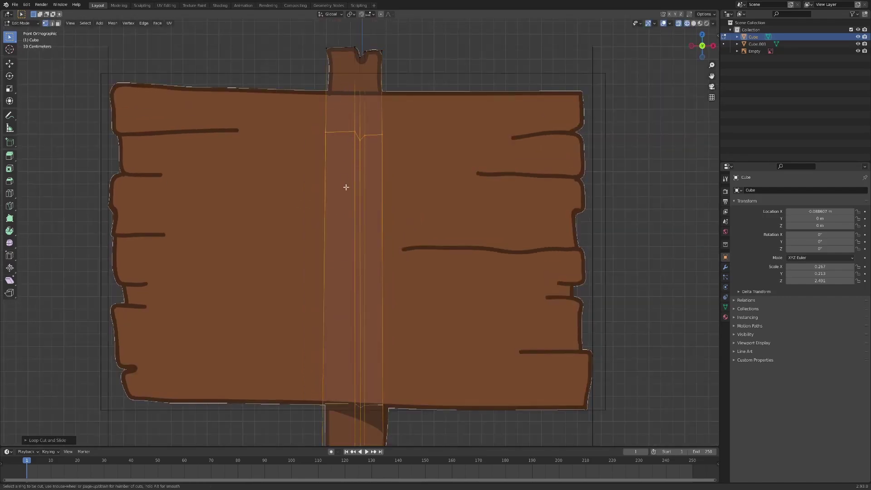
{"action": "left_click", "coordinate": [347, 296]}
{"action": "key", "text": "ctrl+r"}
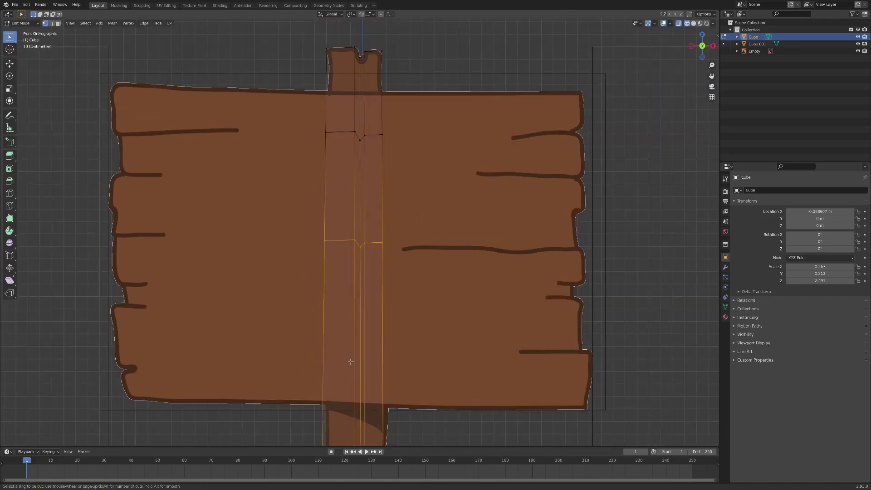
{"action": "scroll", "coordinate": [369, 410], "scroll_direction": "down", "scroll_amount": 2, "text": "shift"}
{"action": "left_click", "coordinate": [375, 258]}
{"action": "scroll", "coordinate": [375, 259], "scroll_direction": "down", "scroll_amount": 2, "text": "shift"}
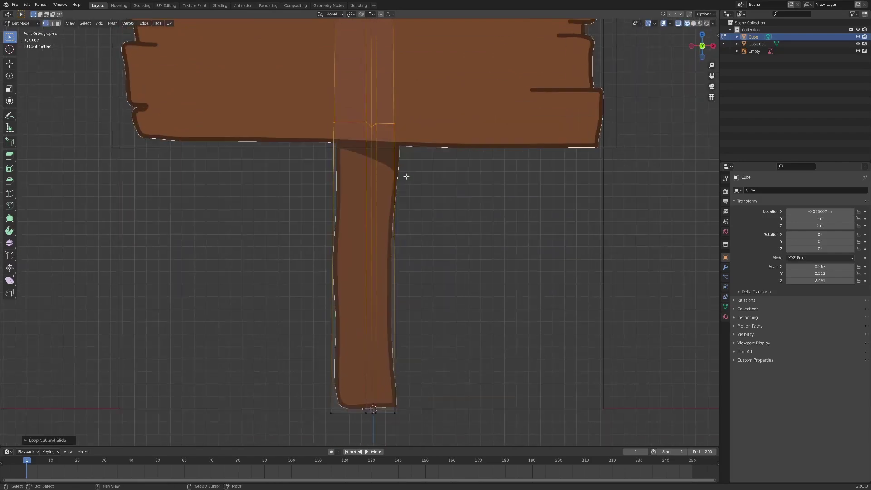
{"action": "left_click", "coordinate": [362, 320]}
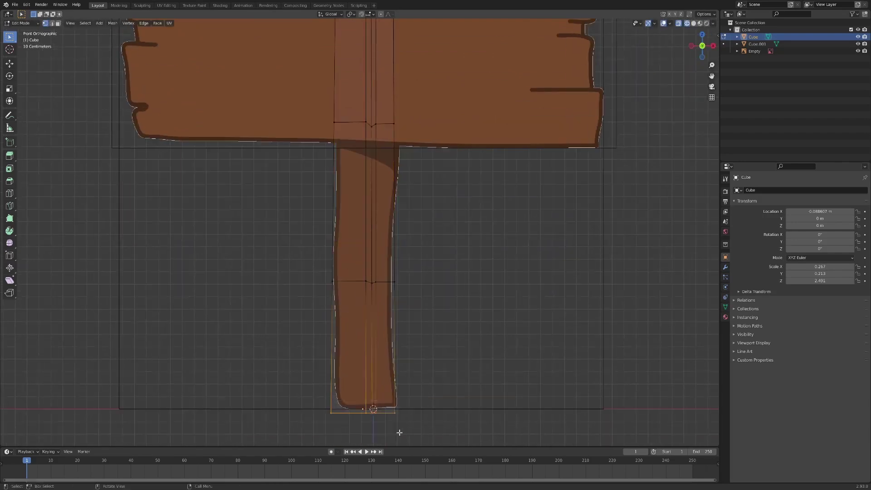
Move the new loop's vertices and the upper post vertices onto the reference outline.
{"action": "key", "text": "g"}
{"action": "key", "text": "z"}
{"action": "left_click", "coordinate": [373, 433]}
{"action": "key", "text": "b"}
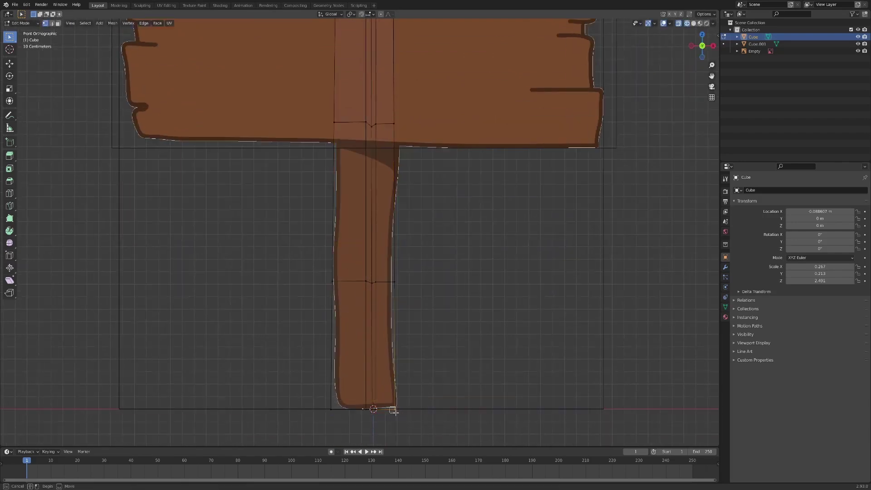
{"action": "key", "text": "g"}
{"action": "left_click", "coordinate": [344, 291]}
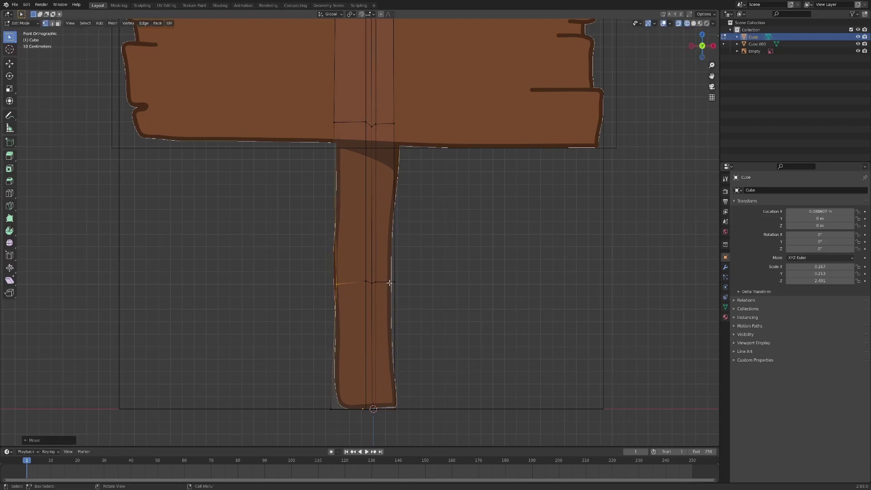
{"action": "left_click", "coordinate": [394, 282]}
{"action": "key", "text": "g"}
{"action": "left_click", "coordinate": [389, 88]}
{"action": "key", "text": "g"}
{"action": "left_click", "coordinate": [335, 116]}
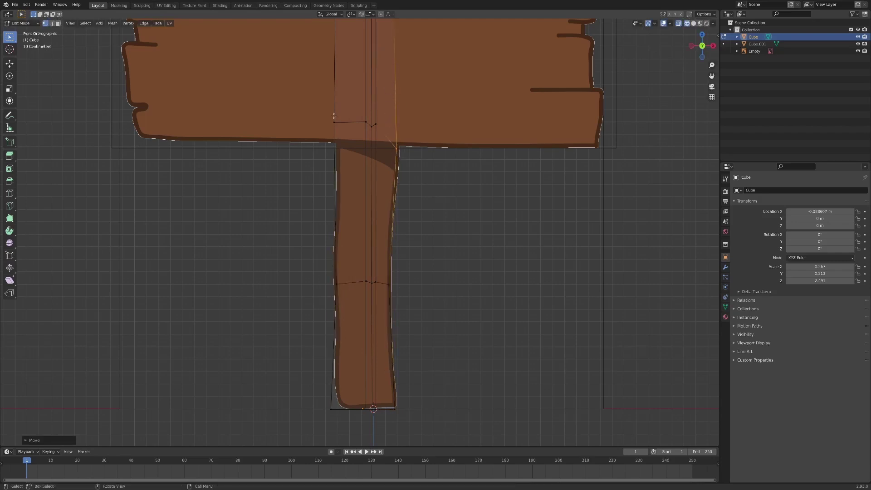
{"action": "key", "text": "g"}
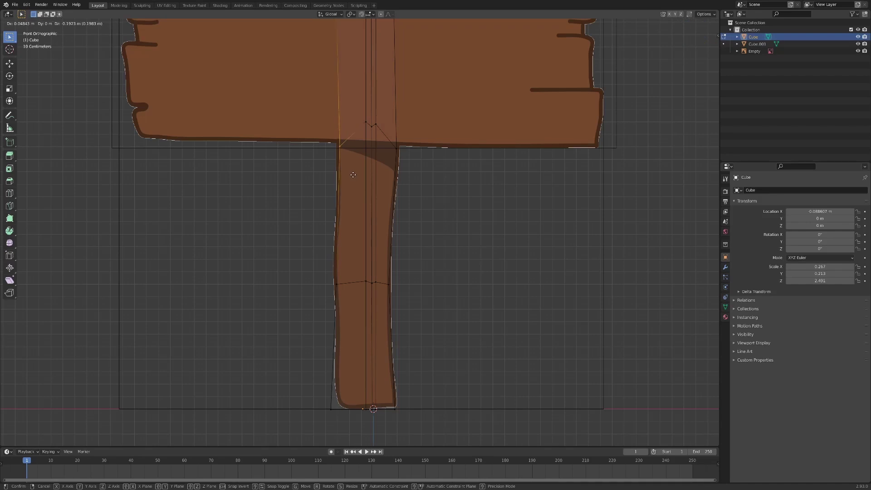
{"action": "left_click", "coordinate": [341, 148]}
{"action": "scroll", "coordinate": [459, 239], "scroll_direction": "down", "scroll_amount": 3}
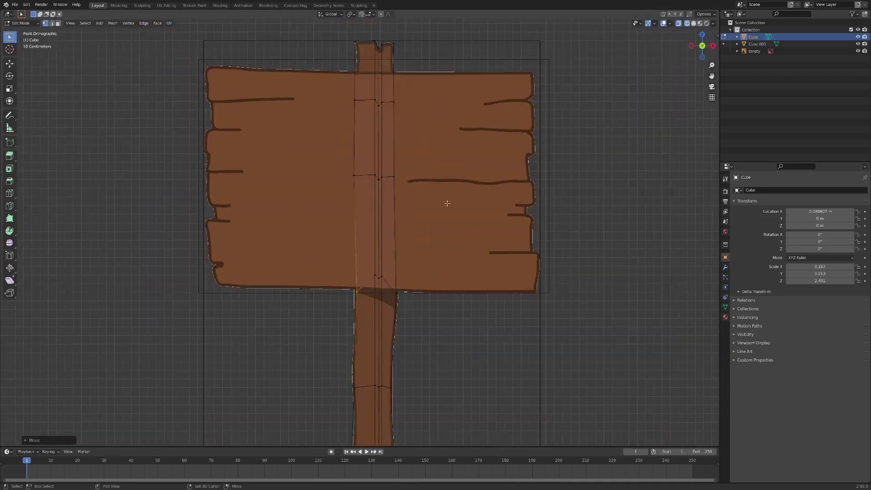
Turn on proportional editing and shift the middle post vertices to bend it.
{"action": "key", "text": "o"}
{"action": "key", "text": "g"}
{"action": "scroll", "coordinate": [313, 202], "scroll_direction": "up", "scroll_amount": 10}
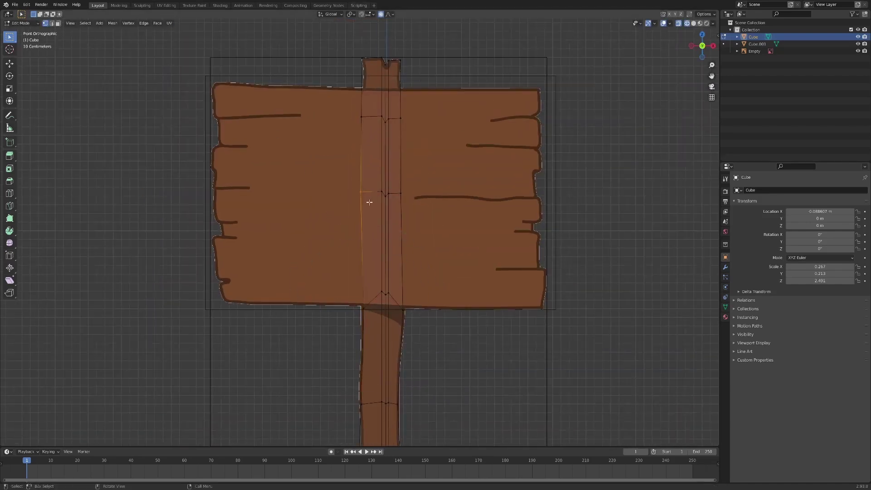
{"action": "left_click", "coordinate": [344, 190]}
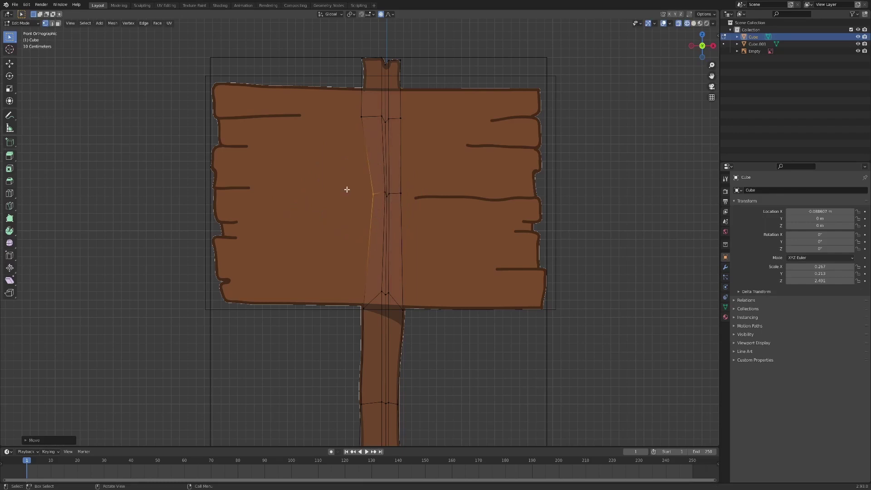
{"action": "left_click_drag", "start_coordinate": [347, 186], "coordinate": [424, 204]}
{"action": "key", "text": "g"}
{"action": "left_click", "coordinate": [334, 204]}
Bend the lower post vertices sideways along the outline, then return to Object Mode.
{"action": "left_click", "coordinate": [390, 295]}
{"action": "key", "text": "g"}
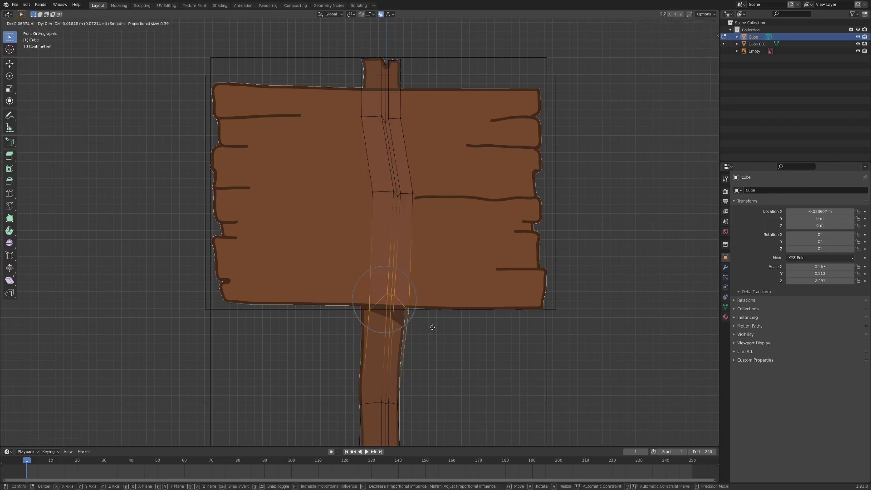
{"action": "left_click", "coordinate": [432, 327]}
{"action": "middle_click_drag", "start_coordinate": [434, 318], "coordinate": [435, 225], "text": "shift"}
{"action": "left_click", "coordinate": [389, 307]}
{"action": "key", "text": "g"}
{"action": "left_click", "coordinate": [350, 334]}
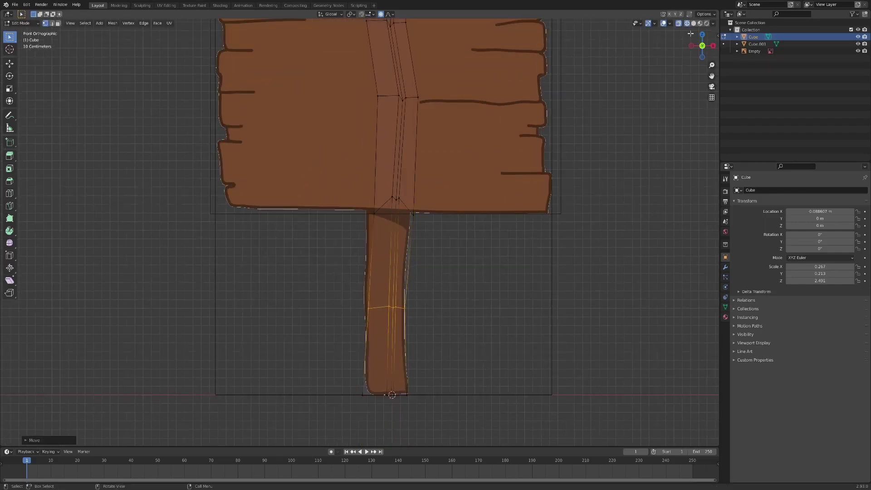
{"action": "key", "text": "Tab"}
{"action": "scroll", "coordinate": [502, 301], "scroll_direction": "down", "scroll_amount": 1}
{"action": "scroll", "coordinate": [539, 246], "scroll_direction": "down", "scroll_amount": 2}
Deselect the post and check the model from the top and front views.
{"action": "scroll", "coordinate": [523, 187], "scroll_direction": "up", "scroll_amount": 2}
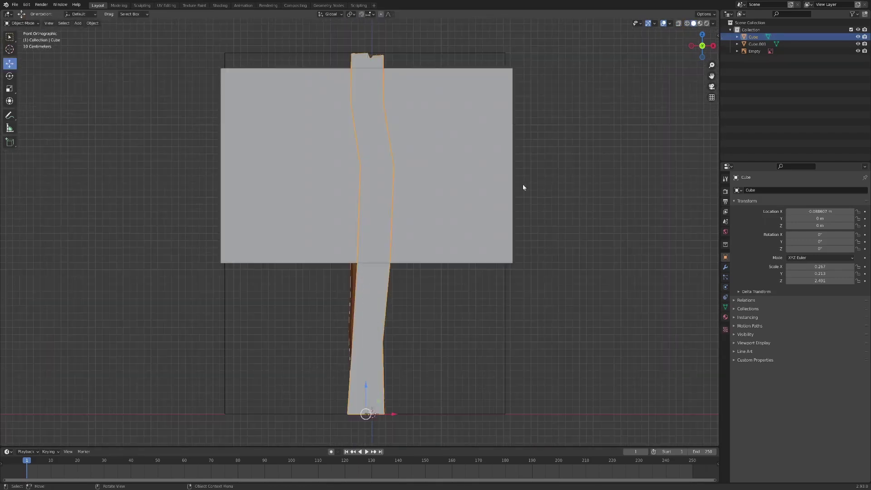
{"action": "left_click", "coordinate": [524, 185]}
{"action": "middle_click_drag", "start_coordinate": [544, 191], "coordinate": [547, 201], "text": "shift"}
{"action": "key", "text": "KP_7"}
{"action": "key", "text": "grave"}
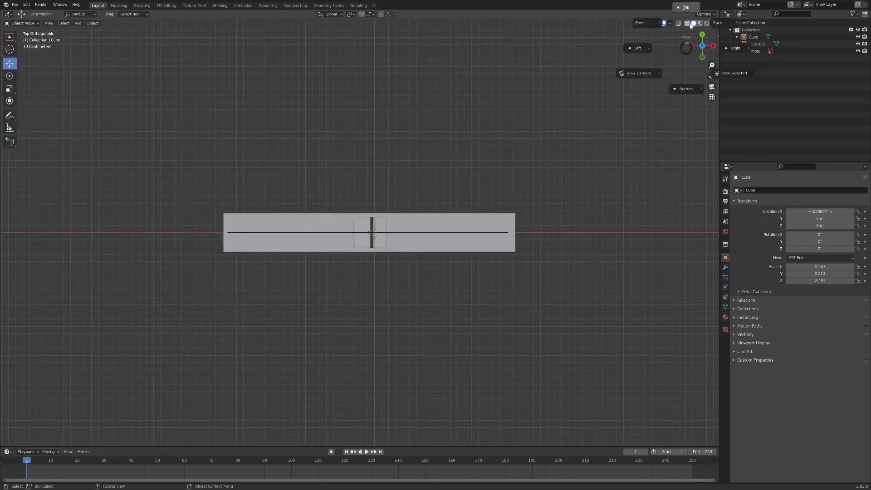
{"action": "key", "text": "Escape"}
{"action": "key", "text": "KP_1"}
{"action": "key", "text": "Tab"}
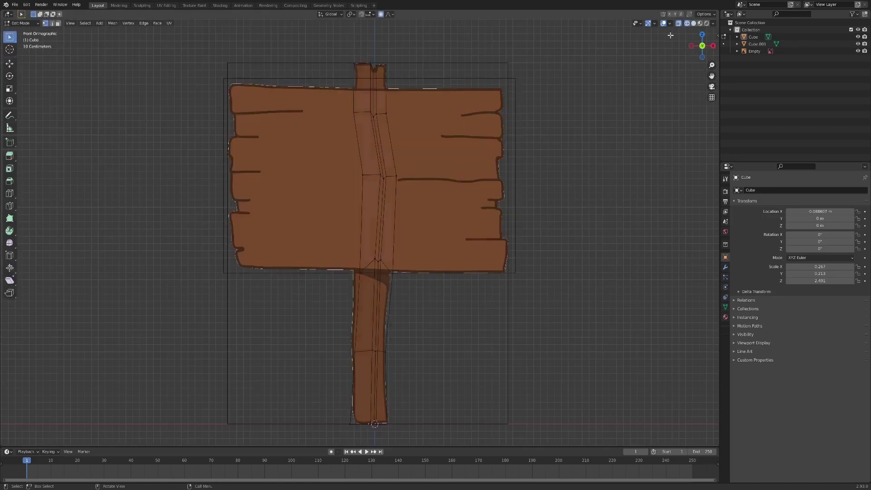
Select the sign board, view it textured from side and front, and enter Edit Mode.
{"action": "left_click", "coordinate": [337, 104]}
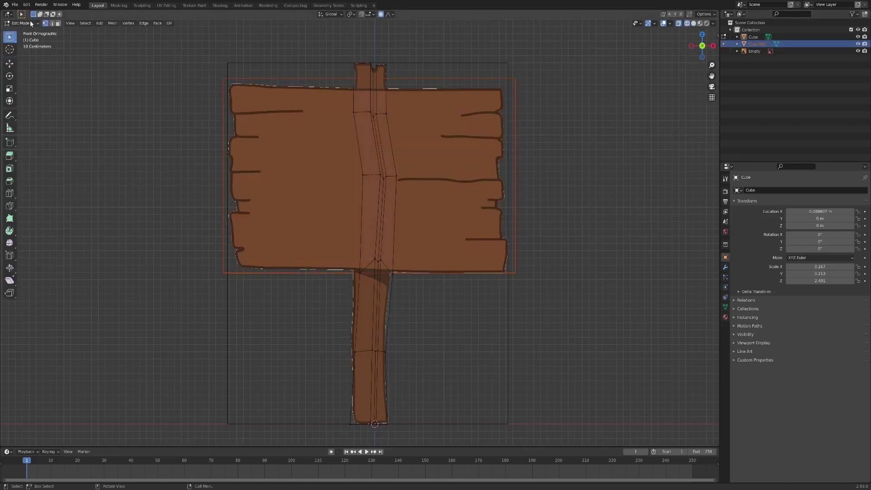
{"action": "key", "text": "KP_3"}
{"action": "left_click", "coordinate": [691, 25]}
{"action": "key", "text": "KP_1"}
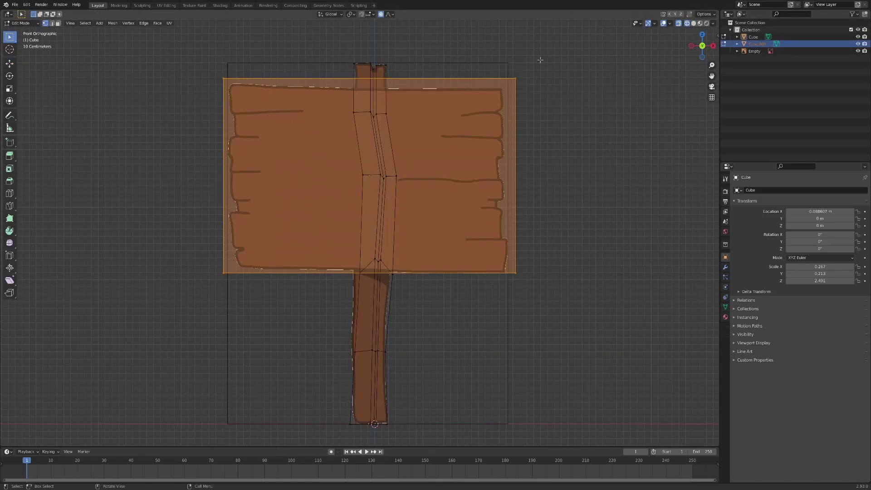
{"action": "key", "text": "Tab"}
{"action": "key", "text": "Tab"}
{"action": "key", "text": "Tab"}
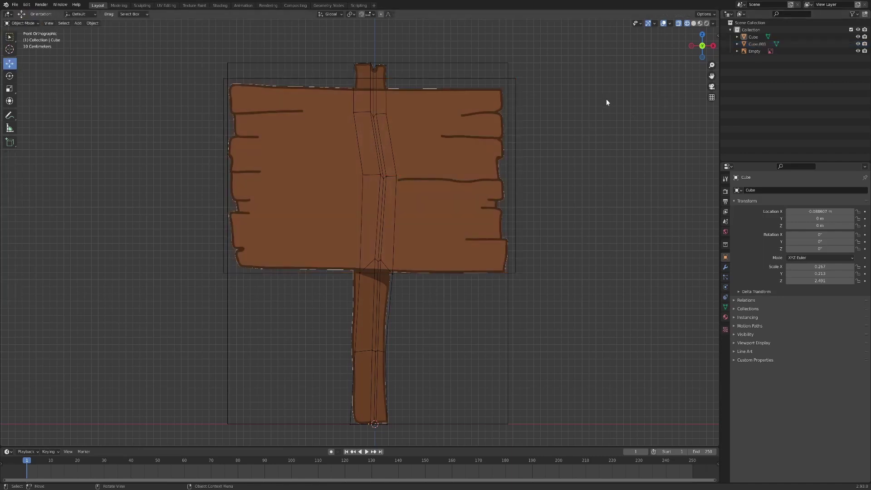
{"action": "left_click", "coordinate": [460, 170]}
{"action": "left_click", "coordinate": [741, 44]}
{"action": "key", "text": "Tab"}
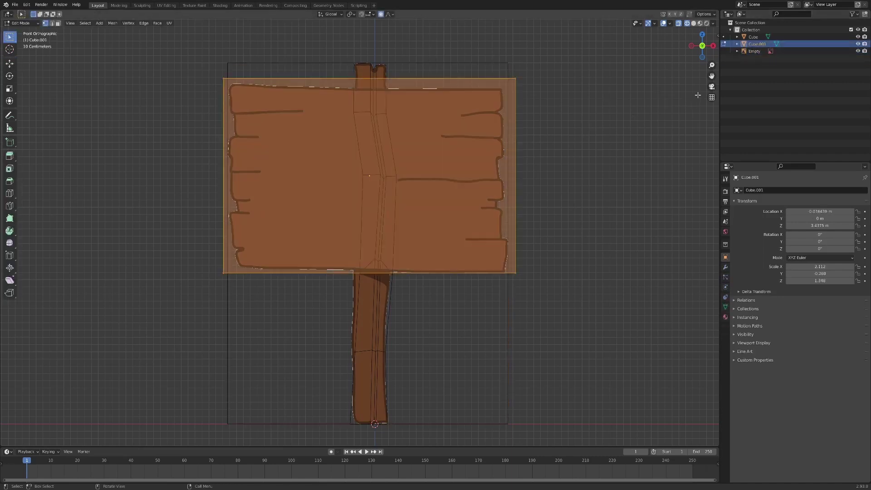
{"action": "scroll", "coordinate": [538, 152], "scroll_direction": "up", "scroll_amount": 1}
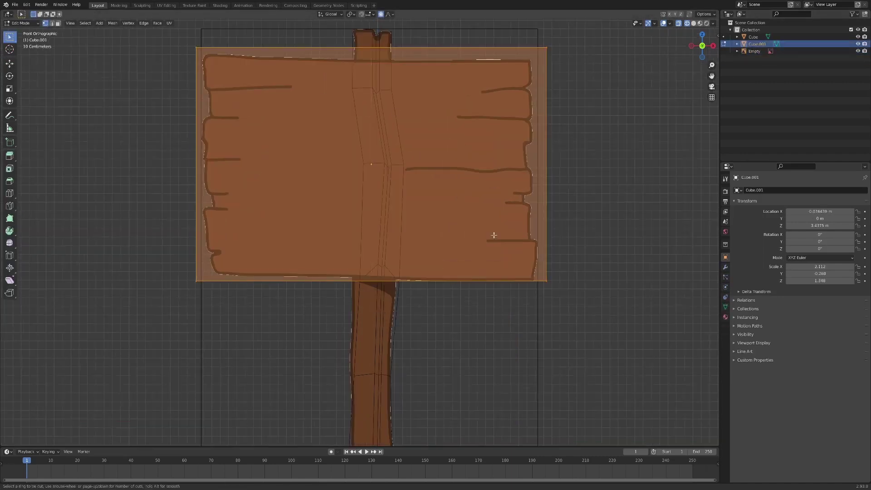
Cut two horizontal loops across the upper part of the board.
{"action": "left_click", "coordinate": [537, 185]}
{"action": "right_click", "coordinate": [530, 82]}
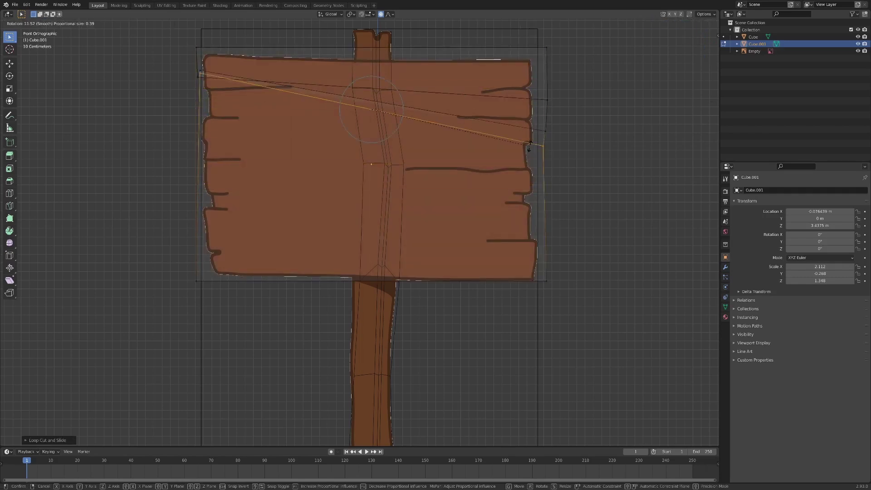
{"action": "left_click", "coordinate": [531, 145]}
{"action": "left_click", "coordinate": [528, 146]}
{"action": "left_click", "coordinate": [485, 168]}
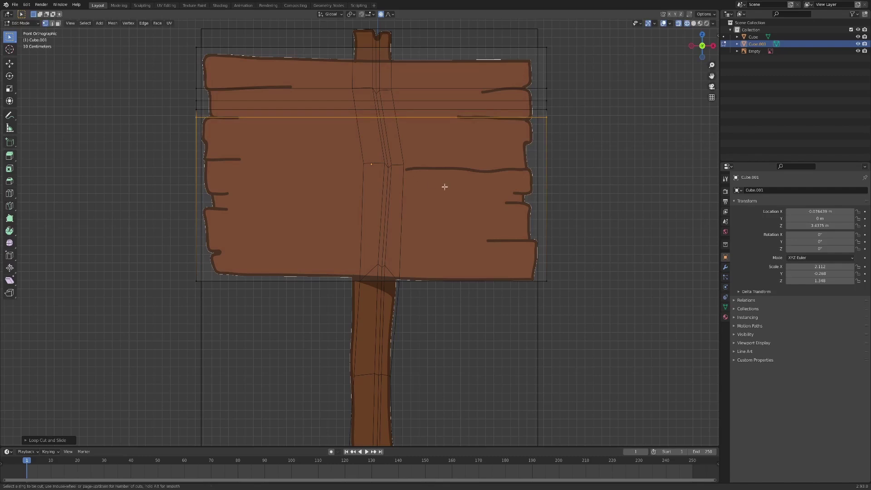
{"action": "left_click", "coordinate": [506, 226]}
{"action": "left_click", "coordinate": [538, 160]}
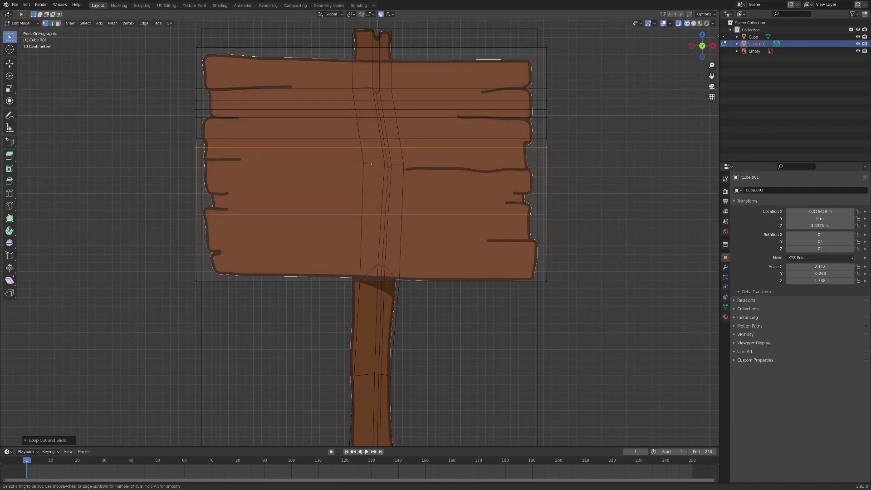
{"action": "key", "text": "Escape"}
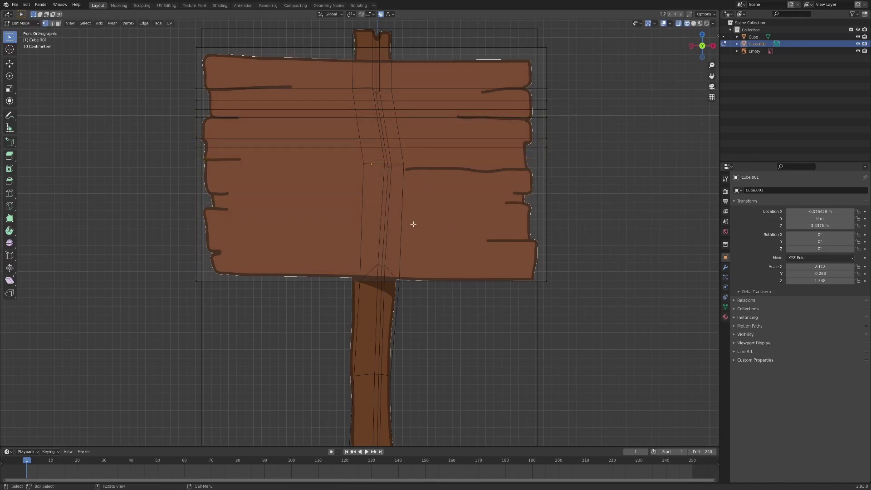
Add three more horizontal loops across the board along the plank lines.
{"action": "left_click", "coordinate": [548, 203]}
{"action": "left_click", "coordinate": [530, 151]}
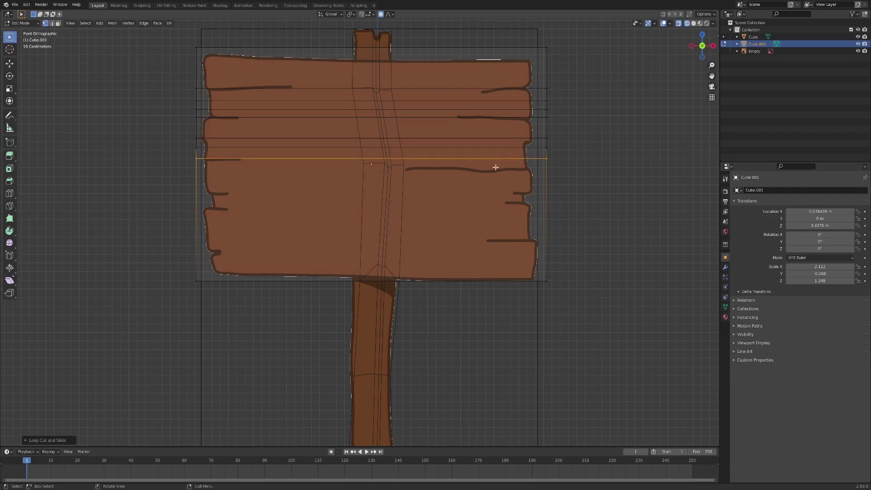
{"action": "left_click", "coordinate": [555, 224]}
{"action": "left_click", "coordinate": [538, 171]}
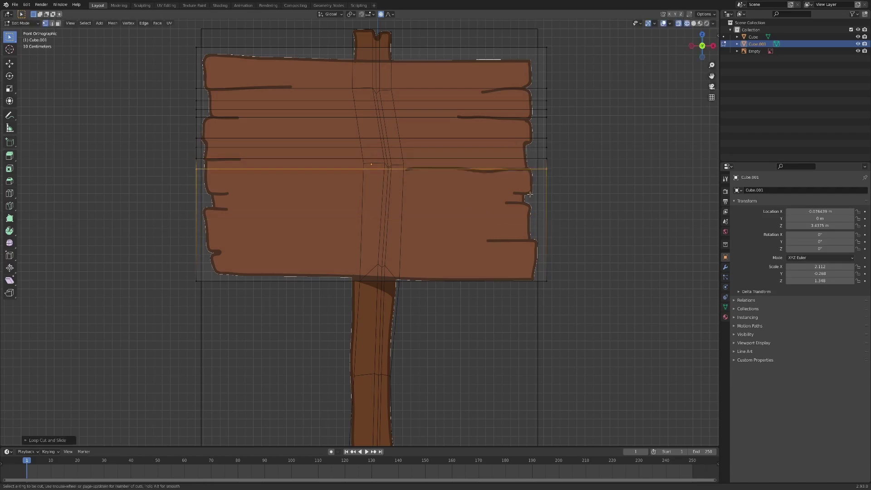
{"action": "left_click", "coordinate": [544, 199]}
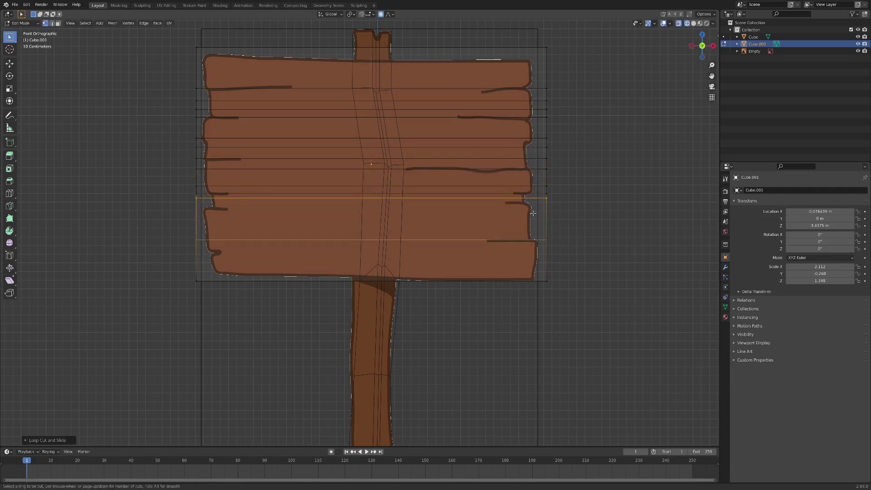
{"action": "left_click", "coordinate": [537, 206]}
{"action": "left_click", "coordinate": [532, 199]}
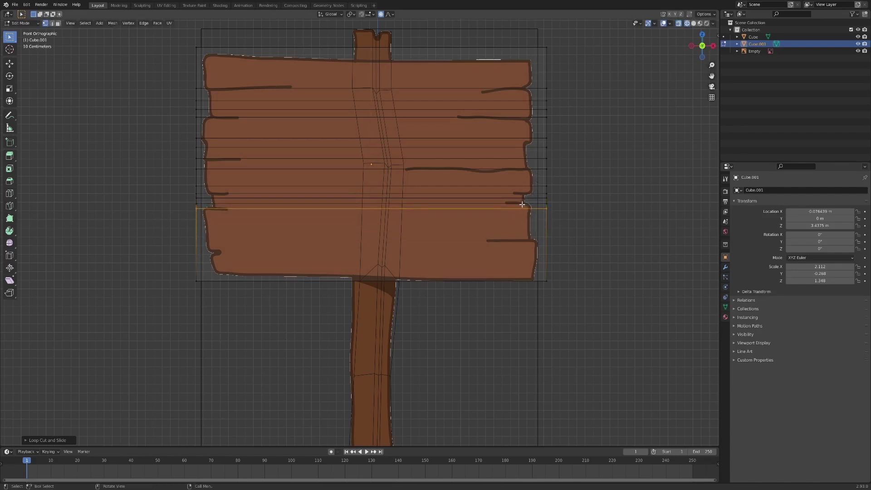
Undo an unwanted vertical cut, add a loop near the board bottom, and switch to vertex select.
{"action": "left_click", "coordinate": [531, 259]}
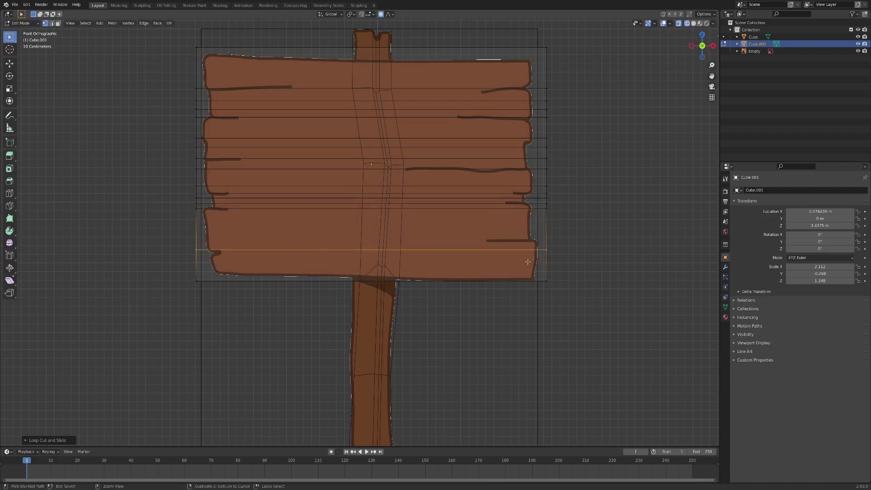
{"action": "left_click", "coordinate": [534, 262]}
{"action": "key", "text": "ctrl+z"}
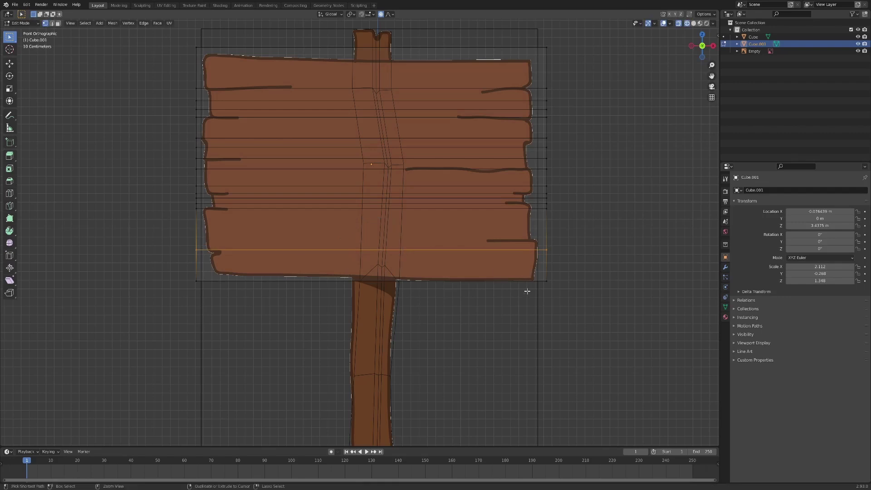
{"action": "left_click", "coordinate": [541, 275]}
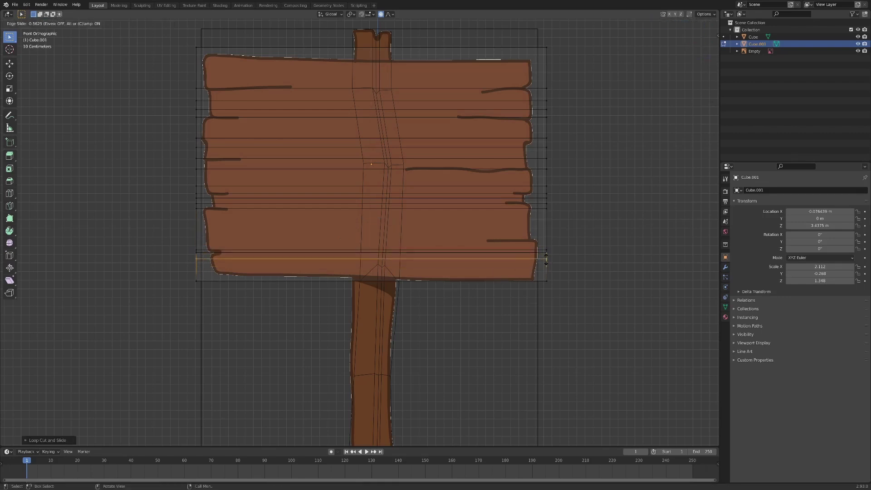
{"action": "left_click", "coordinate": [548, 268]}
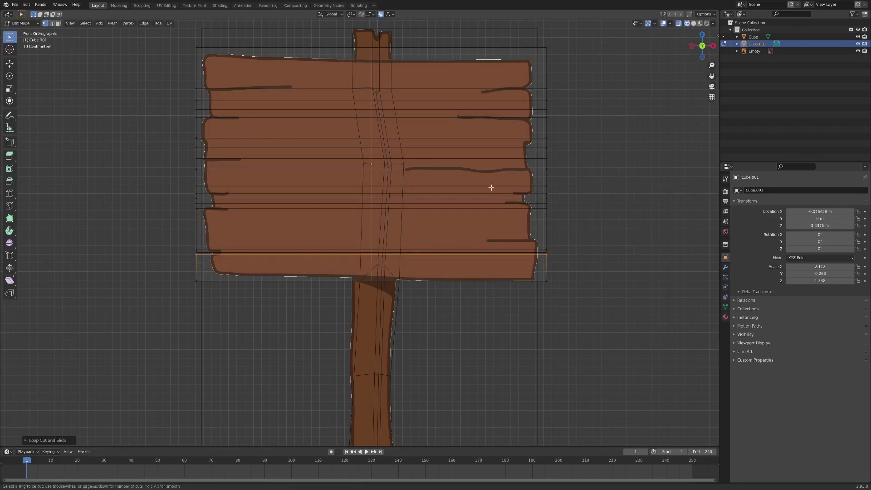
{"action": "key", "text": "1"}
{"action": "key", "text": "2"}
{"action": "scroll", "coordinate": [611, 156], "scroll_direction": "up", "scroll_amount": 2}
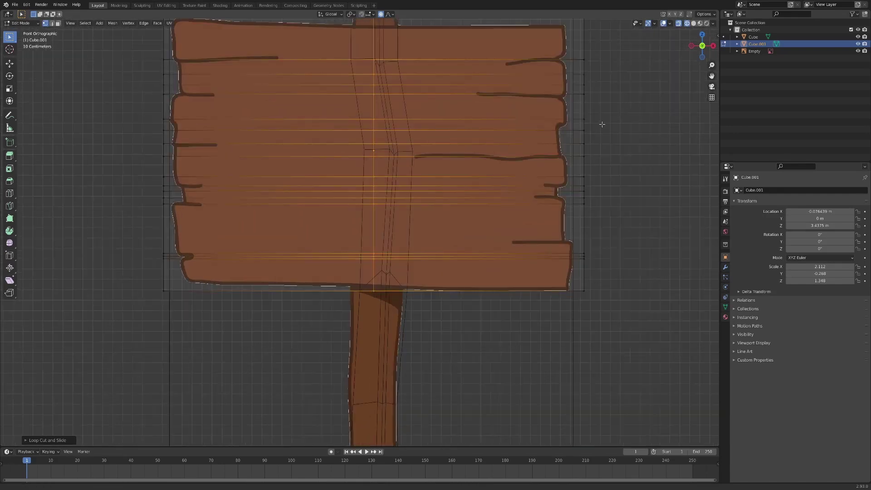
Turn off proportional editing and move the board's top corners onto the outline.
{"action": "middle_click_drag", "start_coordinate": [602, 124], "coordinate": [604, 334], "text": "shift"}
{"action": "left_click_drag", "start_coordinate": [158, 196], "coordinate": [640, 246]}
{"action": "key", "text": "g"}
{"action": "key", "text": "Escape"}
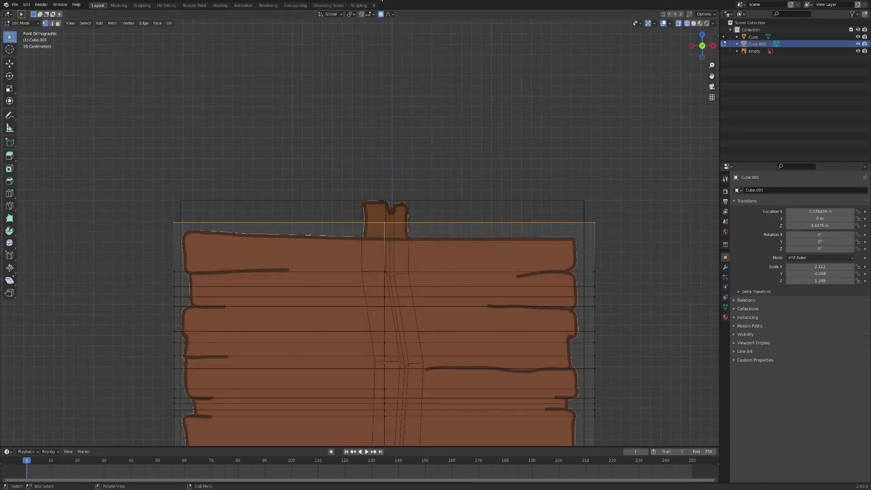
{"action": "key", "text": "o"}
{"action": "key", "text": "g"}
{"action": "key", "text": "z"}
{"action": "key", "text": "Escape"}
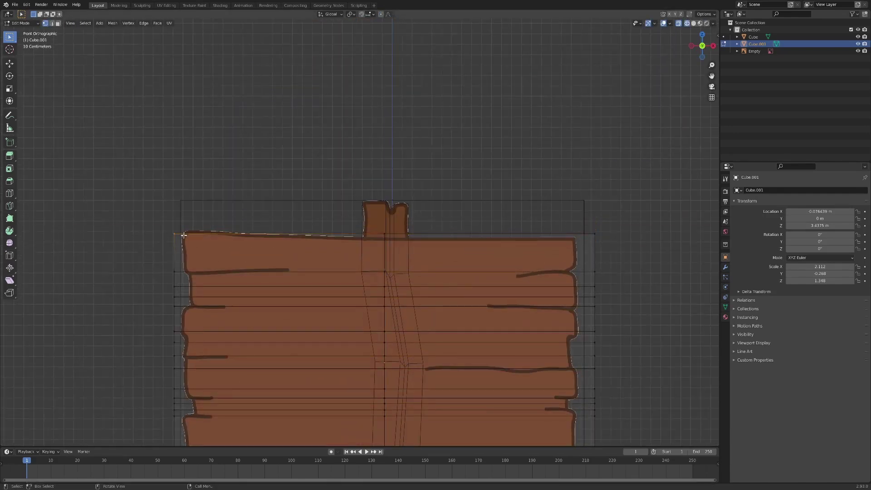
{"action": "left_click", "coordinate": [179, 238]}
{"action": "mouse_move", "coordinate": [595, 235]}
{"action": "left_mouse_down"}
{"action": "mouse_move", "coordinate": [601, 275]}
{"action": "mouse_move", "coordinate": [584, 313]}
{"action": "mouse_move", "coordinate": [588, 362]}
{"action": "mouse_move", "coordinate": [573, 360]}
{"action": "mouse_move", "coordinate": [594, 404]}
{"action": "mouse_move", "coordinate": [580, 409]}
{"action": "mouse_move", "coordinate": [603, 422]}
{"action": "left_mouse_up"}
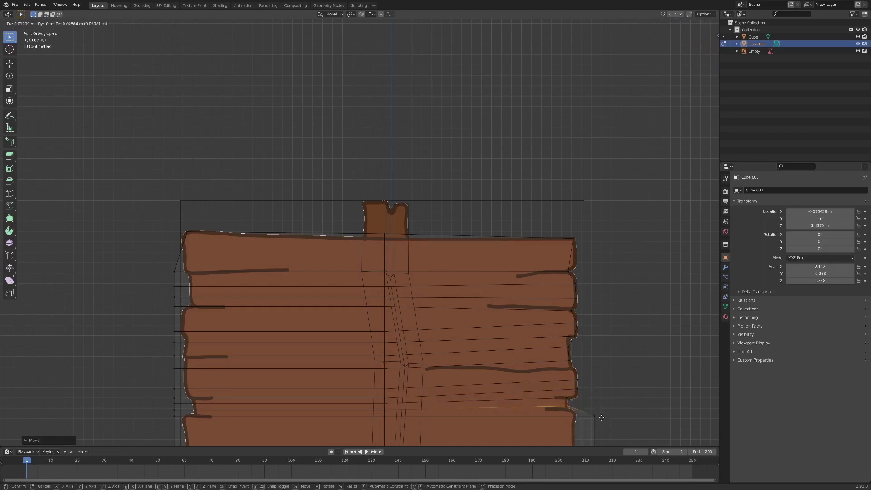
{"action": "left_click", "coordinate": [583, 420]}
Move the lower-left corner, a bottom vertex and the left vertex column onto the board edge.
{"action": "middle_click_drag", "start_coordinate": [583, 419], "coordinate": [572, 308], "text": "shift"}
{"action": "mouse_move", "coordinate": [578, 347]}
{"action": "left_mouse_down"}
{"action": "mouse_move", "coordinate": [597, 369]}
{"action": "mouse_move", "coordinate": [563, 334]}
{"action": "mouse_move", "coordinate": [584, 384]}
{"action": "mouse_move", "coordinate": [570, 390]}
{"action": "left_mouse_up"}
{"action": "left_click_drag", "start_coordinate": [147, 375], "coordinate": [191, 393]}
{"action": "key", "text": "g"}
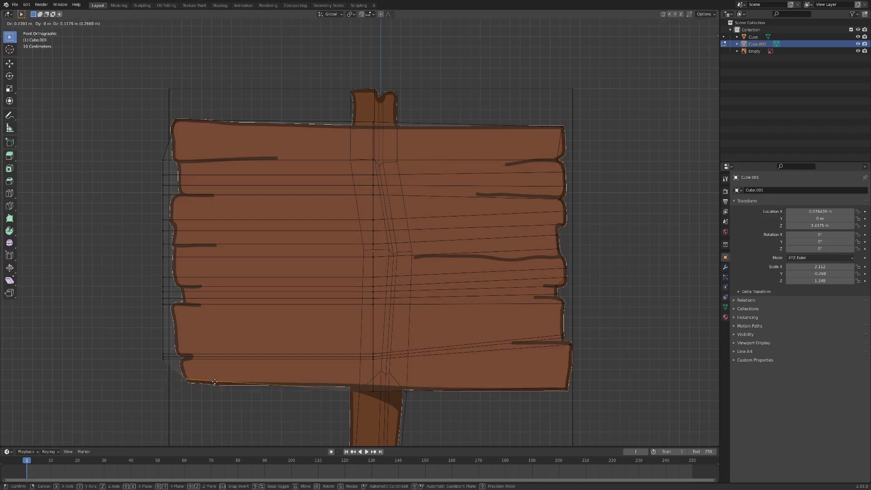
{"action": "left_click", "coordinate": [220, 383]}
{"action": "left_click_drag", "start_coordinate": [363, 388], "coordinate": [379, 397]}
{"action": "key", "text": "g"}
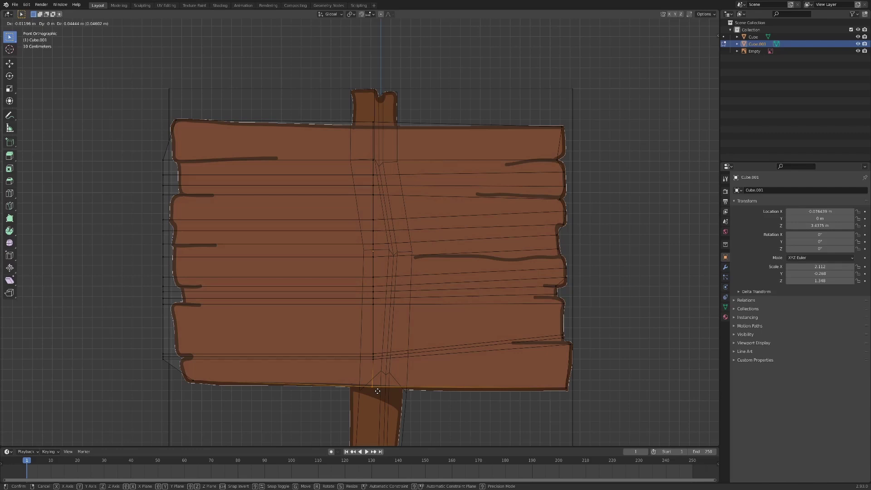
{"action": "left_click", "coordinate": [378, 391]}
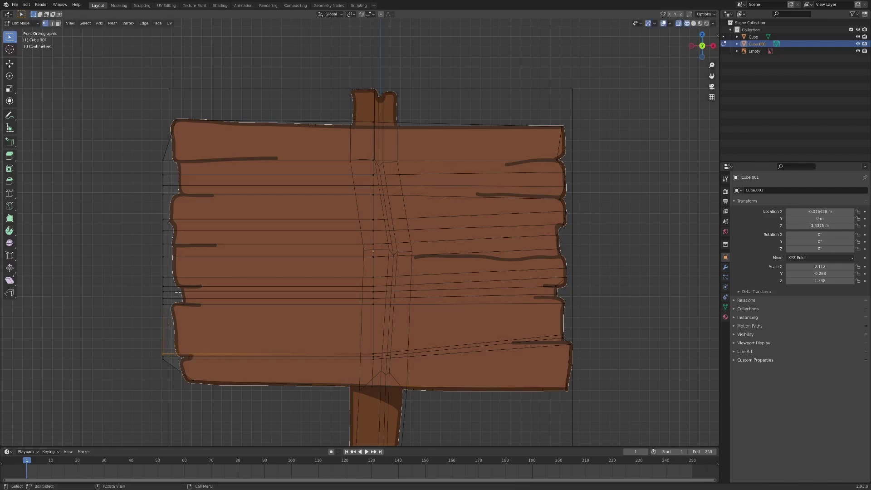
{"action": "mouse_move", "coordinate": [150, 152]}
{"action": "left_mouse_down"}
{"action": "mouse_move", "coordinate": [176, 361]}
{"action": "mouse_move", "coordinate": [194, 360]}
{"action": "left_mouse_up"}
{"action": "key", "text": "g"}
{"action": "left_click", "coordinate": [182, 318]}
Pull the left-edge notch vertices into the plank gaps, then frame the whole signpost.
{"action": "key", "text": "b"}
{"action": "scroll", "coordinate": [366, 237], "scroll_direction": "up", "scroll_amount": 4}
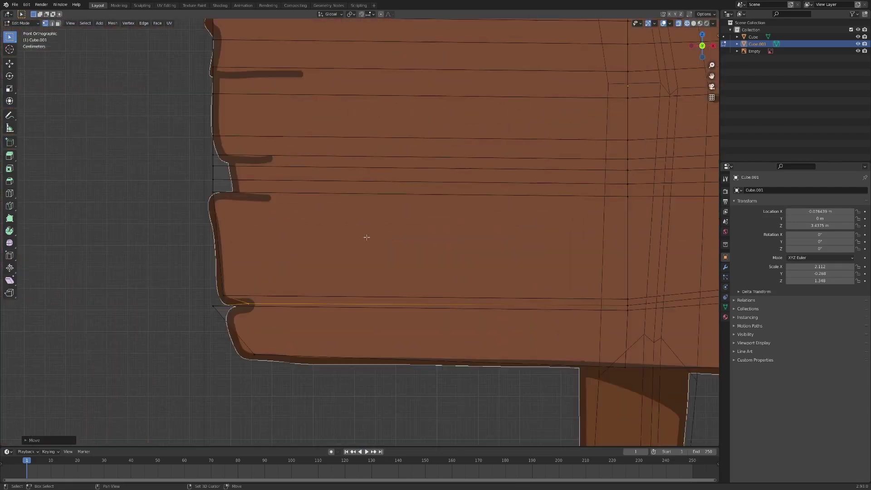
{"action": "key", "text": "g"}
{"action": "left_click", "coordinate": [229, 320]}
{"action": "scroll", "coordinate": [201, 227], "scroll_direction": "up", "scroll_amount": 3, "text": "shift"}
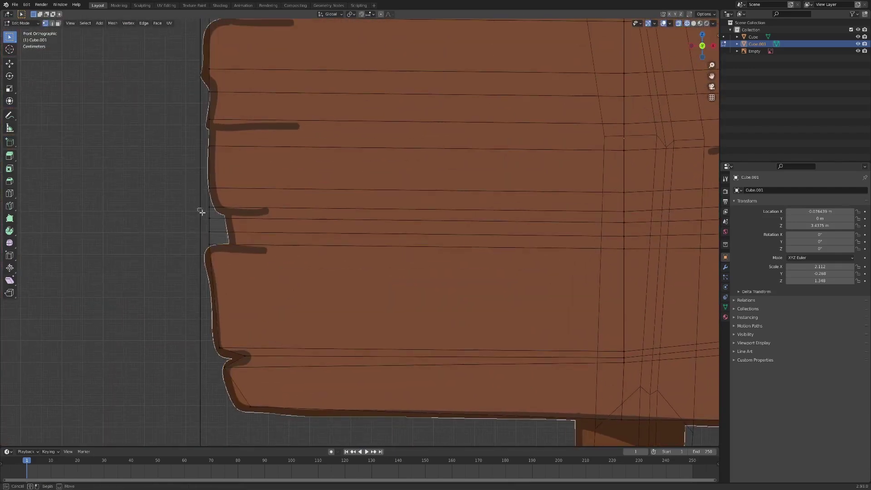
{"action": "left_click_drag", "start_coordinate": [206, 219], "coordinate": [238, 245]}
{"action": "key", "text": "g"}
{"action": "left_click", "coordinate": [209, 243]}
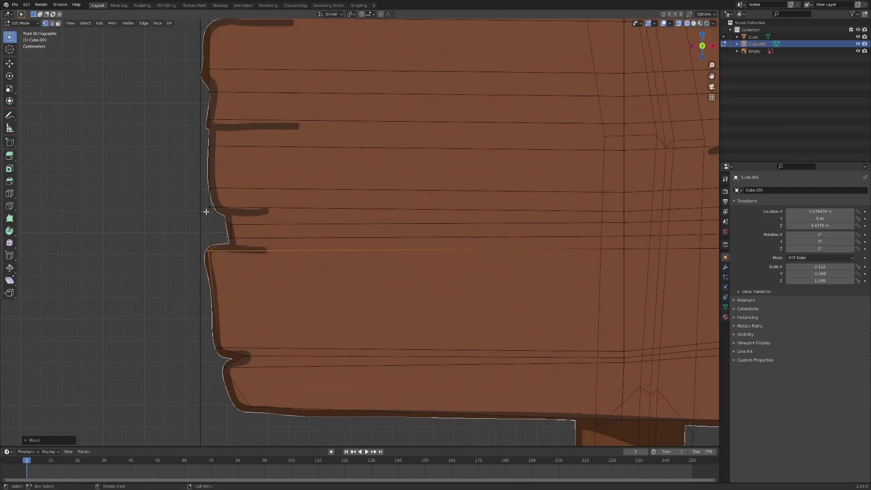
{"action": "key", "text": "g"}
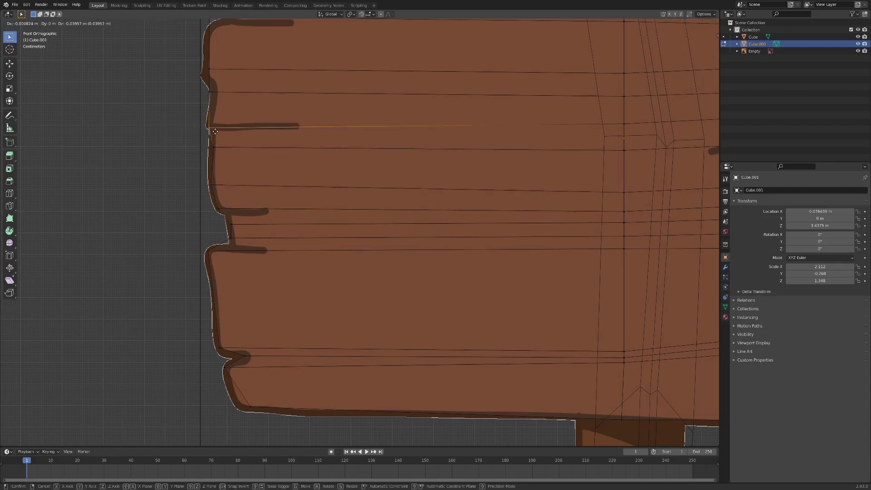
{"action": "scroll", "coordinate": [224, 136], "scroll_direction": "up", "scroll_amount": 7, "text": "shift"}
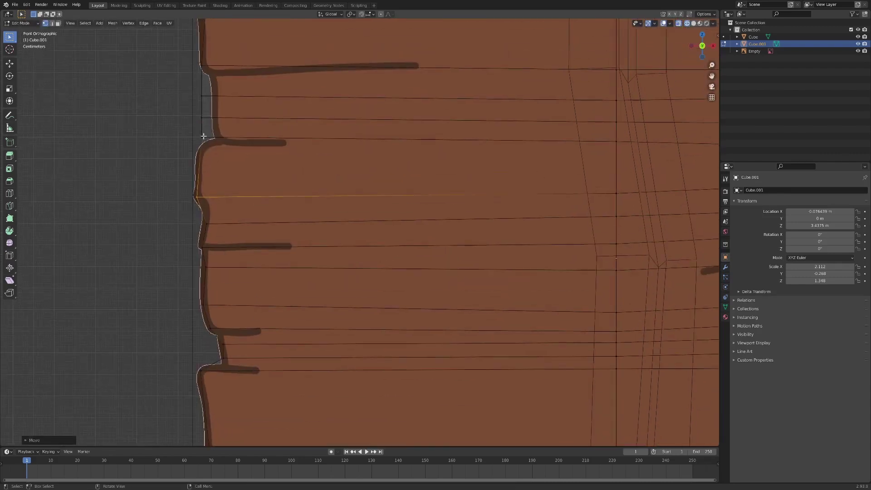
{"action": "left_click", "coordinate": [226, 97]}
{"action": "scroll", "coordinate": [227, 114], "scroll_direction": "up", "scroll_amount": 4, "text": "shift"}
{"action": "left_click_drag", "start_coordinate": [227, 134], "coordinate": [250, 142]}
{"action": "key", "text": "Home"}
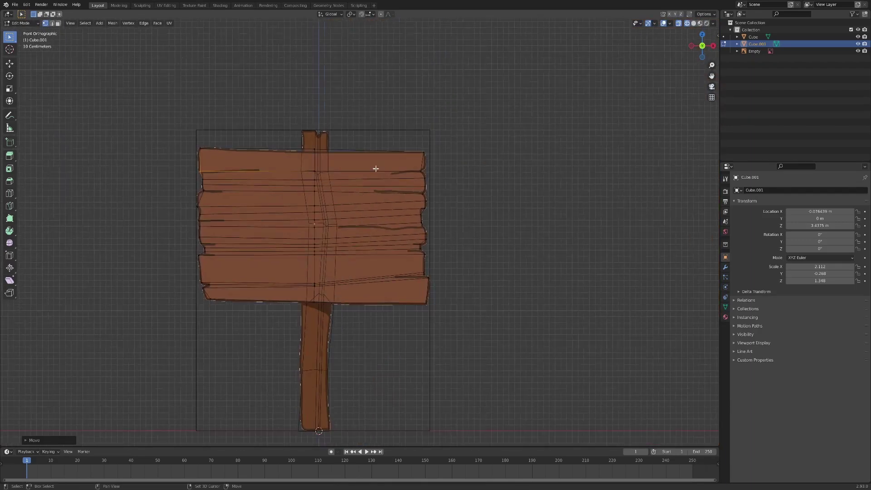
{"action": "key", "text": "grave"}
Return to object mode and delete the reference image object.
{"action": "key", "text": "Tab"}
{"action": "left_click", "coordinate": [694, 24]}
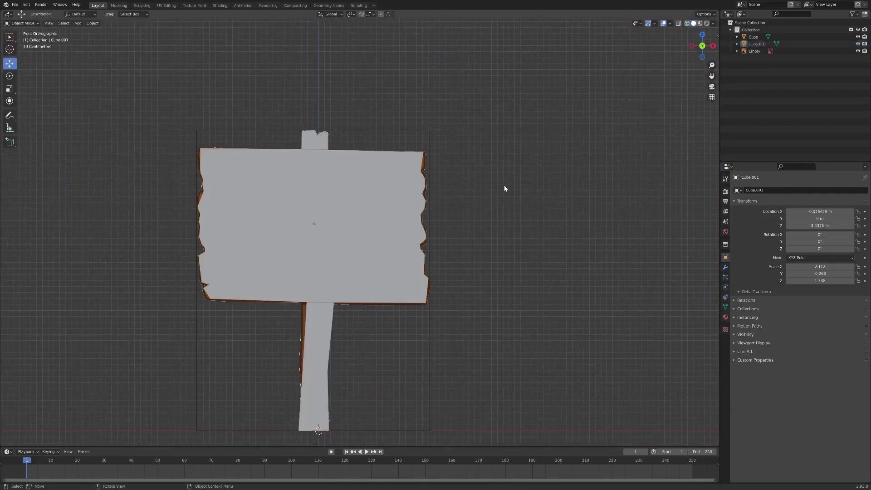
{"action": "scroll", "coordinate": [512, 182], "scroll_direction": "up", "scroll_amount": 2}
{"action": "left_click", "coordinate": [751, 51]}
{"action": "mouse_move", "coordinate": [520, 156]}
{"action": "middle_mouse_down"}
{"action": "mouse_move", "coordinate": [554, 167]}
{"action": "mouse_move", "coordinate": [681, 114]}
{"action": "middle_mouse_up"}
{"action": "key", "text": "Delete"}
{"action": "key", "text": "w"}
{"action": "mouse_move", "coordinate": [549, 132]}
{"action": "middle_mouse_down"}
{"action": "mouse_move", "coordinate": [387, 135]}
{"action": "mouse_move", "coordinate": [460, 137]}
{"action": "mouse_move", "coordinate": [412, 142]}
{"action": "middle_mouse_up"}
{"action": "scroll", "coordinate": [442, 143], "scroll_direction": "up", "scroll_amount": 1}
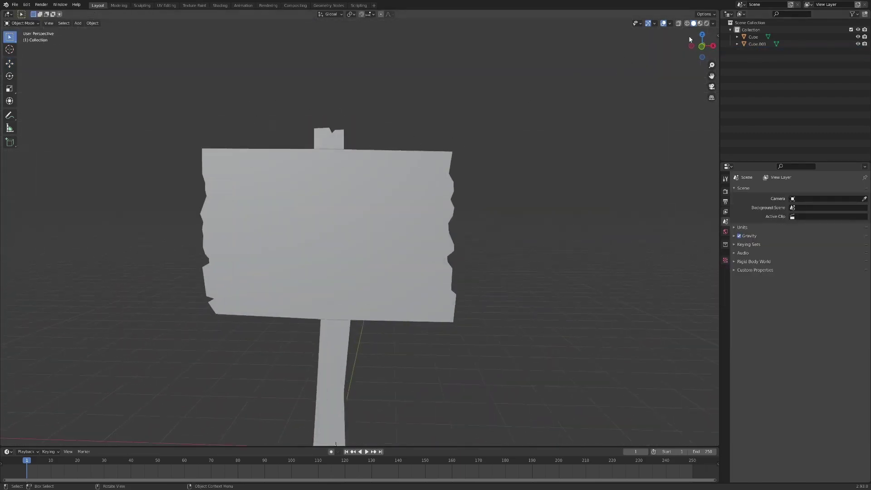
Add a cylinder, shrink it, lift it onto the board and turn it 90° on X.
{"action": "key", "text": "shift+a"}
{"action": "left_click", "coordinate": [363, 330]}
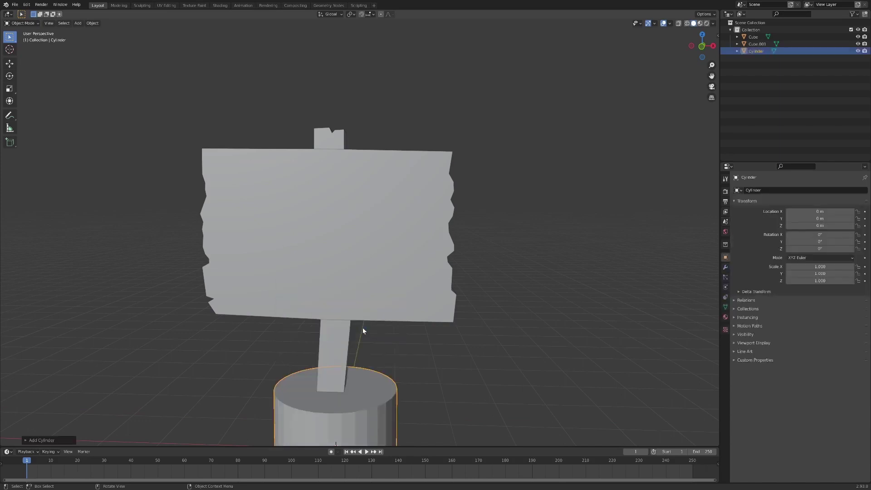
{"action": "key", "text": "s"}
{"action": "left_click", "coordinate": [235, 312]}
{"action": "key", "text": "g"}
{"action": "key", "text": "z"}
{"action": "left_click", "coordinate": [146, 56]}
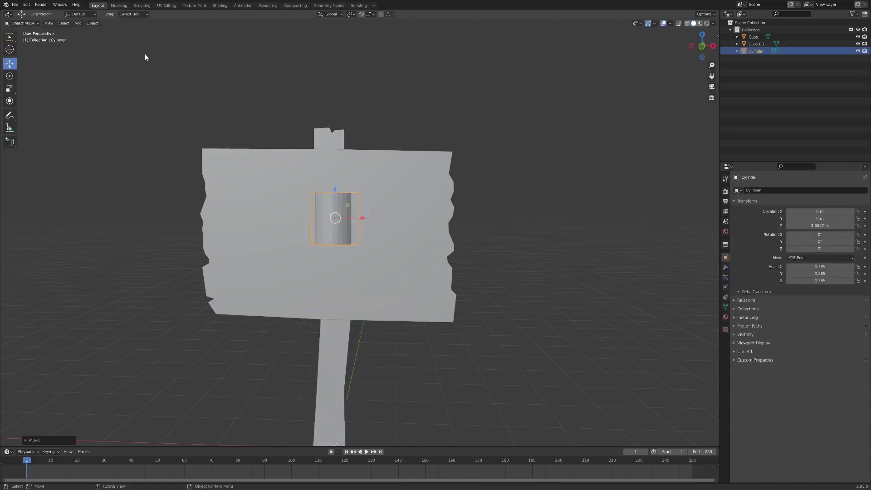
{"action": "key", "text": "r"}
{"action": "key", "text": "x"}
{"action": "key", "text": "Escape"}
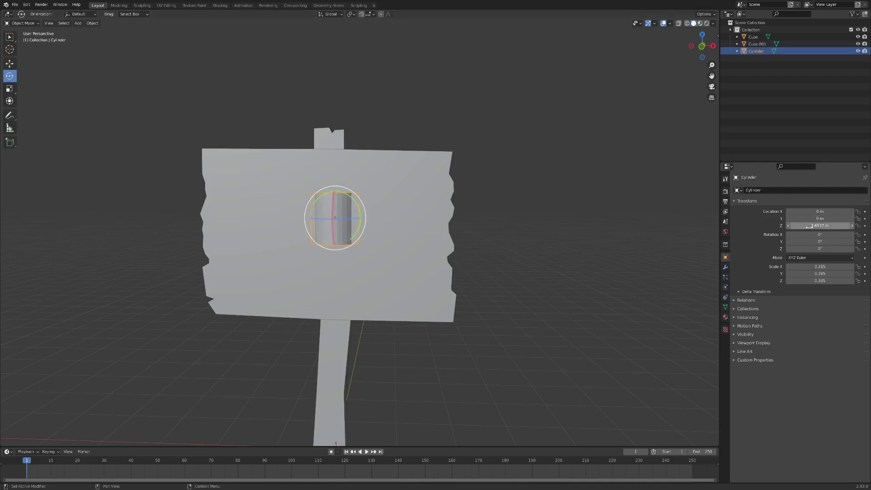
{"action": "type", "text": "90"}
{"action": "key", "text": "Return"}
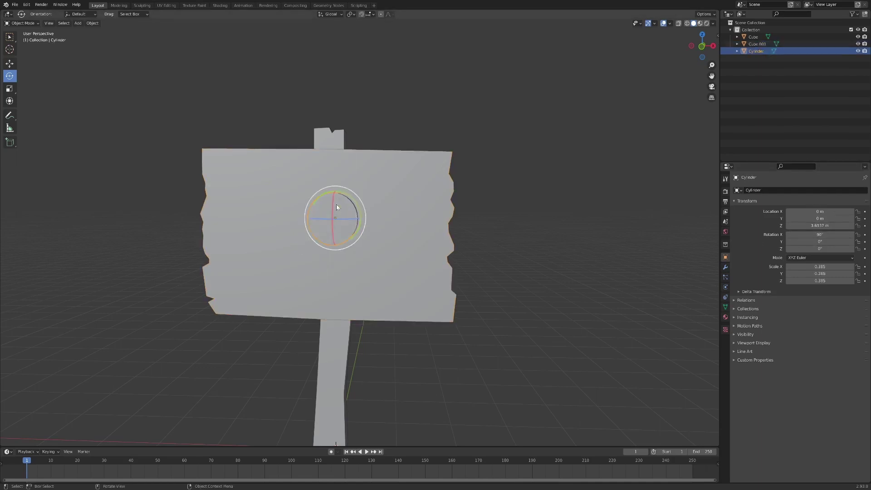
Scale the cylinder to 0.143 and place it near the board's top edge as a nail.
{"action": "key", "text": "s"}
{"action": "left_click", "coordinate": [399, 215]}
{"action": "key", "text": "g"}
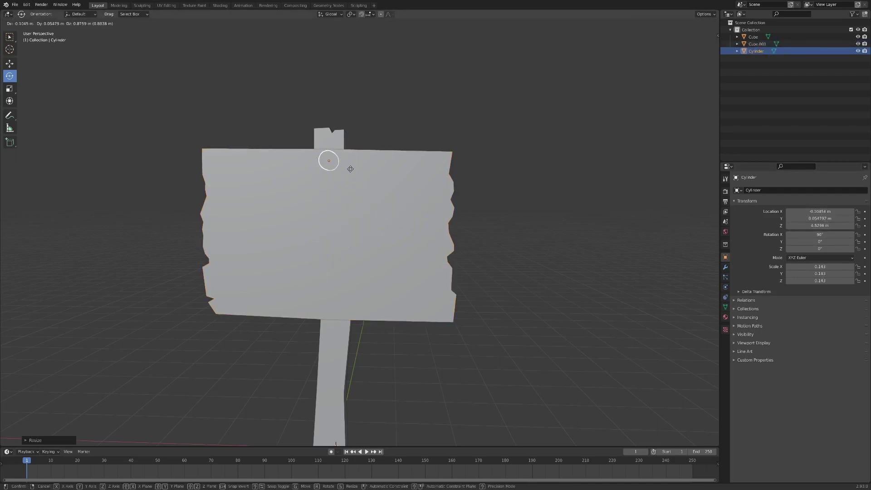
{"action": "left_click", "coordinate": [350, 168]}
{"action": "key", "text": "g"}
{"action": "key", "text": "x"}
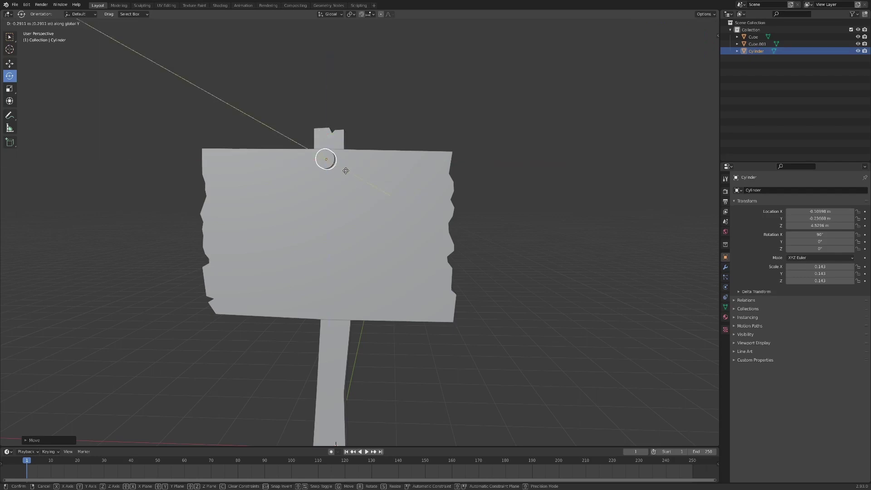
{"action": "left_click", "coordinate": [346, 171]}
{"action": "left_click", "coordinate": [437, 141]}
{"action": "mouse_move", "coordinate": [486, 134]}
{"action": "middle_mouse_down"}
{"action": "mouse_move", "coordinate": [580, 156]}
{"action": "mouse_move", "coordinate": [474, 134]}
{"action": "mouse_move", "coordinate": [484, 137]}
{"action": "middle_mouse_up"}
{"action": "scroll", "coordinate": [490, 146], "scroll_direction": "down", "scroll_amount": 1}
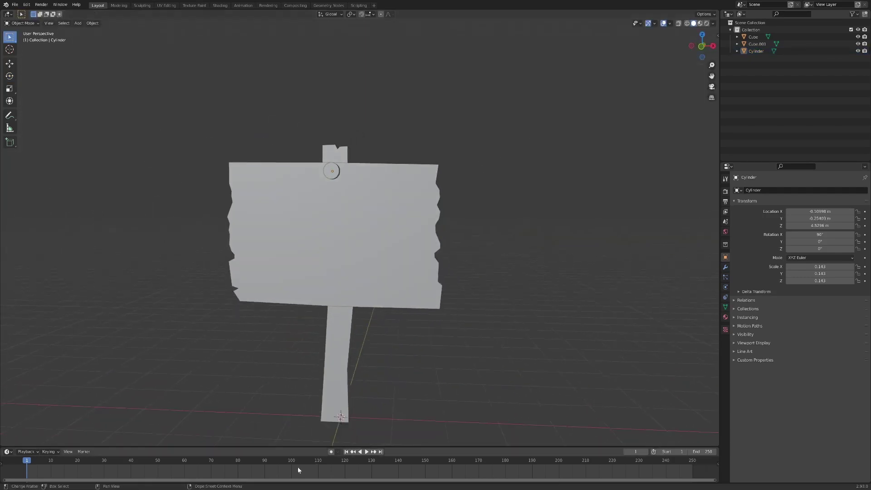
Widen the post along X to Scale X 0.448, cancelling a second resize, then inspect from the side.
{"action": "key", "text": "s"}
{"action": "key", "text": "x"}
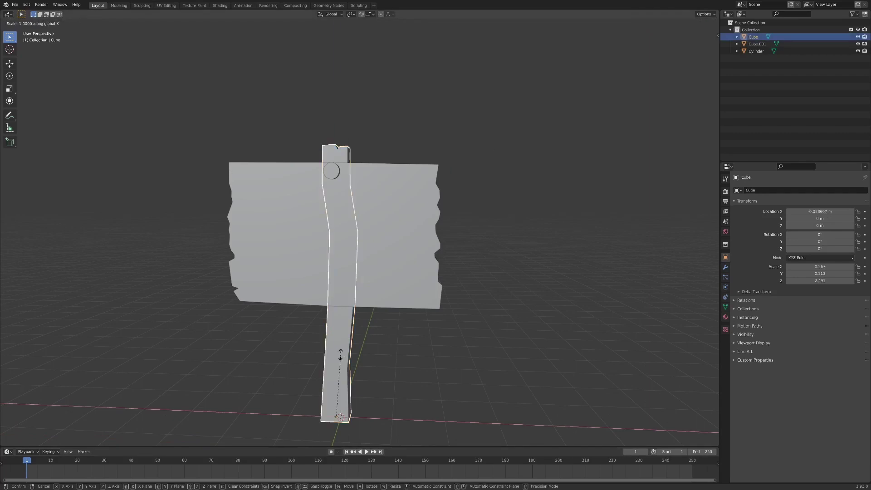
{"action": "left_click", "coordinate": [437, 378]}
{"action": "mouse_move", "coordinate": [437, 378]}
{"action": "middle_mouse_down"}
{"action": "mouse_move", "coordinate": [458, 366]}
{"action": "mouse_move", "coordinate": [363, 364]}
{"action": "mouse_move", "coordinate": [365, 390]}
{"action": "mouse_move", "coordinate": [505, 355]}
{"action": "mouse_move", "coordinate": [513, 363]}
{"action": "middle_mouse_up"}
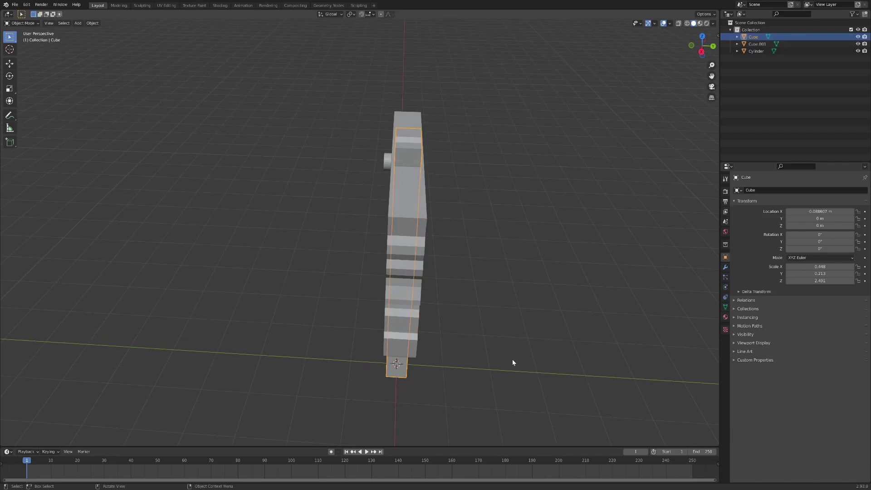
{"action": "key", "text": "s"}
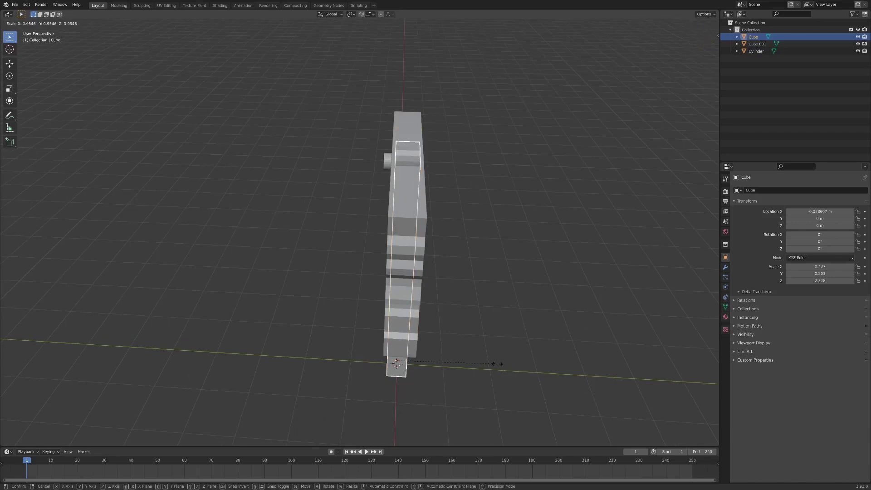
{"action": "right_click", "coordinate": [497, 364]}
{"action": "mouse_move", "coordinate": [497, 364]}
{"action": "middle_mouse_down"}
{"action": "mouse_move", "coordinate": [471, 361]}
{"action": "mouse_move", "coordinate": [540, 309]}
{"action": "mouse_move", "coordinate": [528, 323]}
{"action": "mouse_move", "coordinate": [658, 305]}
{"action": "mouse_move", "coordinate": [679, 328]}
{"action": "mouse_move", "coordinate": [535, 290]}
{"action": "mouse_move", "coordinate": [512, 162]}
{"action": "mouse_move", "coordinate": [444, 174]}
{"action": "mouse_move", "coordinate": [506, 181]}
{"action": "middle_mouse_up"}
{"action": "left_click", "coordinate": [539, 312]}
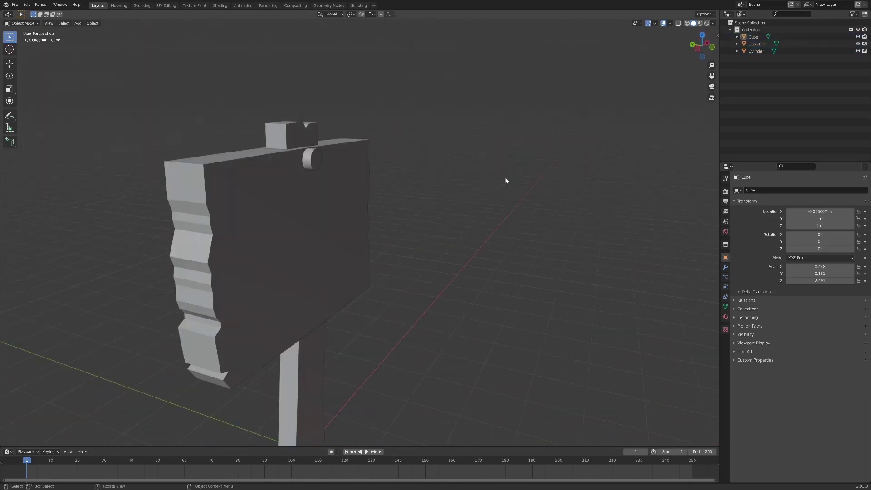
{"action": "left_click", "coordinate": [312, 159]}
{"action": "right_click", "coordinate": [312, 159]}
{"action": "mouse_move", "coordinate": [323, 163]}
{"action": "middle_mouse_down"}
{"action": "mouse_move", "coordinate": [383, 175]}
{"action": "mouse_move", "coordinate": [273, 189]}
{"action": "mouse_move", "coordinate": [395, 169]}
{"action": "mouse_move", "coordinate": [389, 155]}
{"action": "middle_mouse_up"}
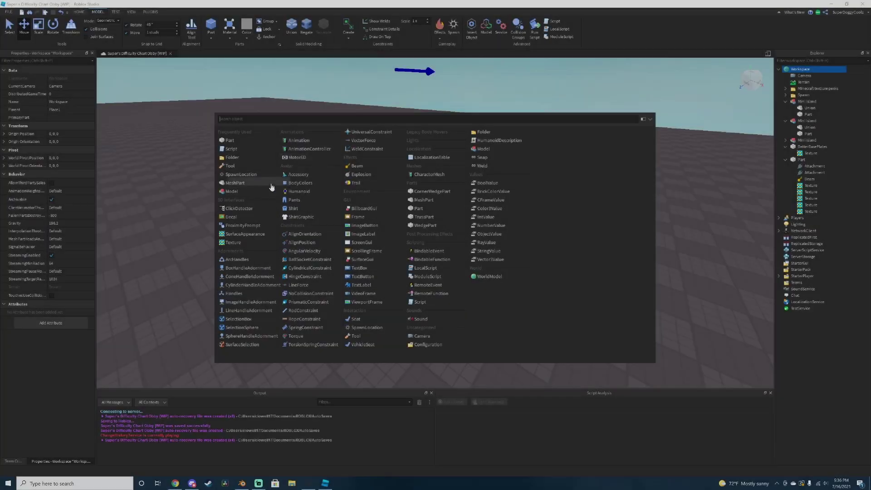
Insert a MeshPart, load the post mesh file into it and raise it above the ground.
{"action": "left_click", "coordinate": [318, 205]}
{"action": "left_click", "coordinate": [88, 243]}
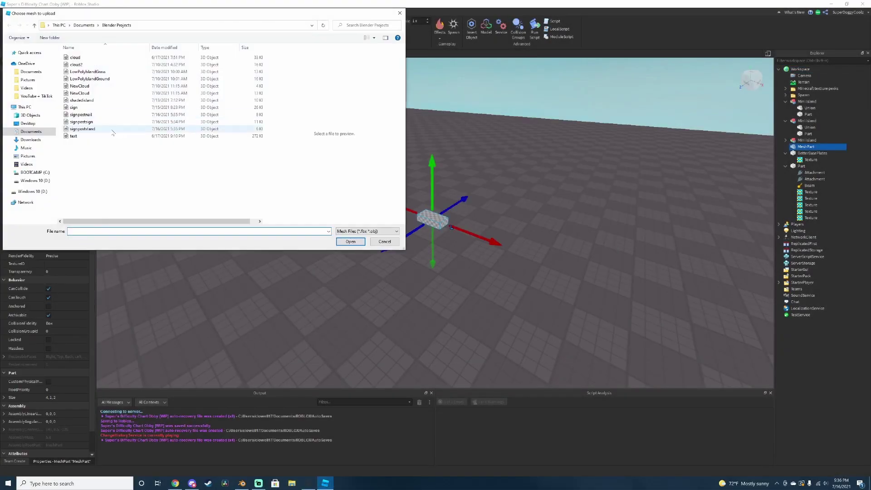
{"action": "left_click", "coordinate": [351, 241]}
{"action": "left_click", "coordinate": [472, 245]}
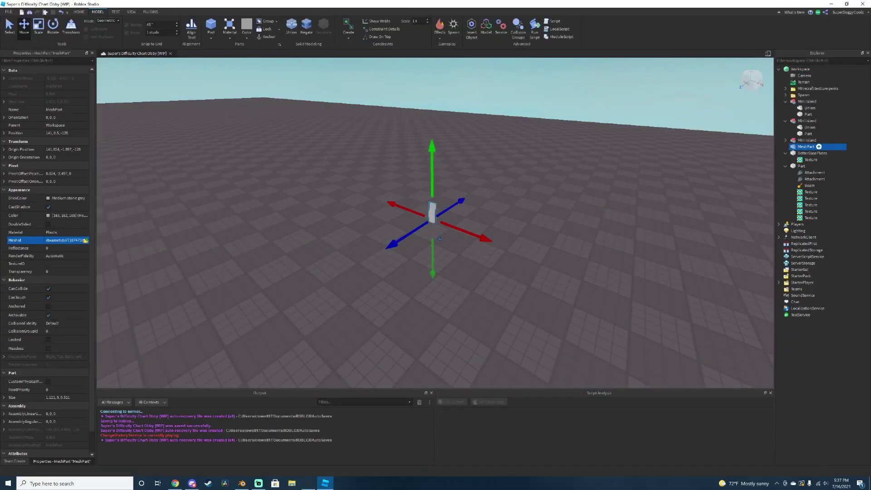
{"action": "key", "text": "Return"}
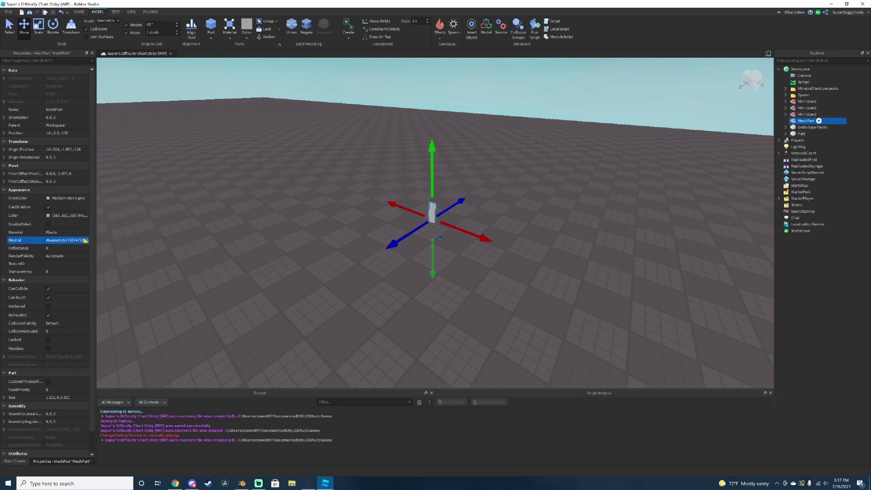
{"action": "left_click_drag", "start_coordinate": [435, 193], "coordinate": [436, 174]}
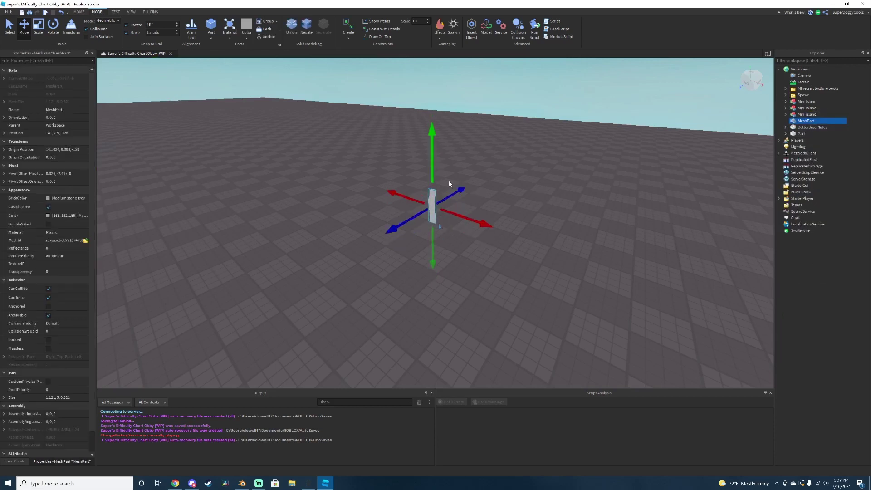
Duplicate the part, load the signpostsign mesh and lower the board onto the post.
{"action": "key", "text": "ctrl+d"}
{"action": "left_click", "coordinate": [85, 240]}
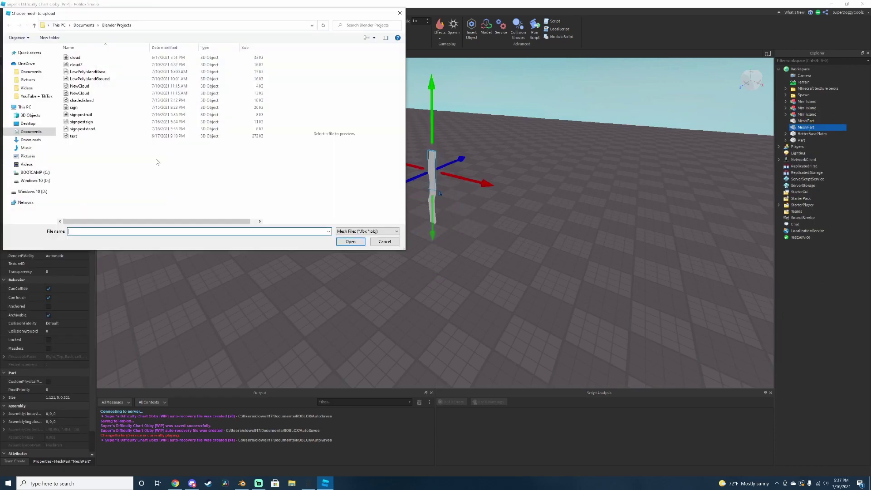
{"action": "left_click", "coordinate": [82, 122]}
{"action": "left_click", "coordinate": [351, 241]}
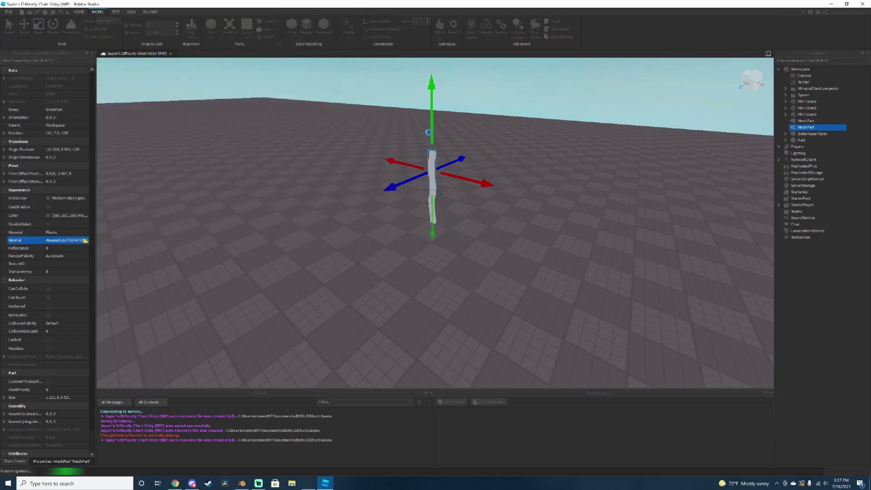
{"action": "left_click_drag", "start_coordinate": [433, 123], "coordinate": [436, 152]}
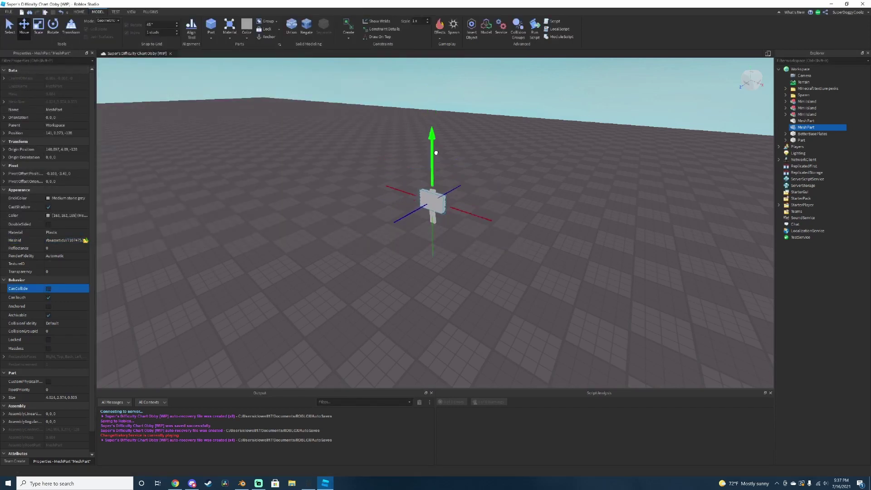
{"action": "key", "text": "f"}
Duplicate the board part and load the nail mesh into the third part.
{"action": "key", "text": "ctrl+d"}
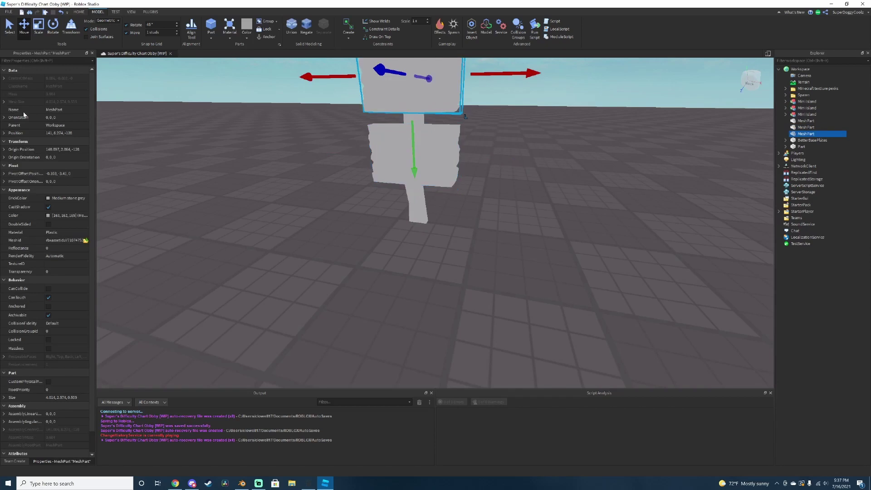
{"action": "left_click", "coordinate": [85, 240]}
{"action": "double_click", "coordinate": [81, 114]}
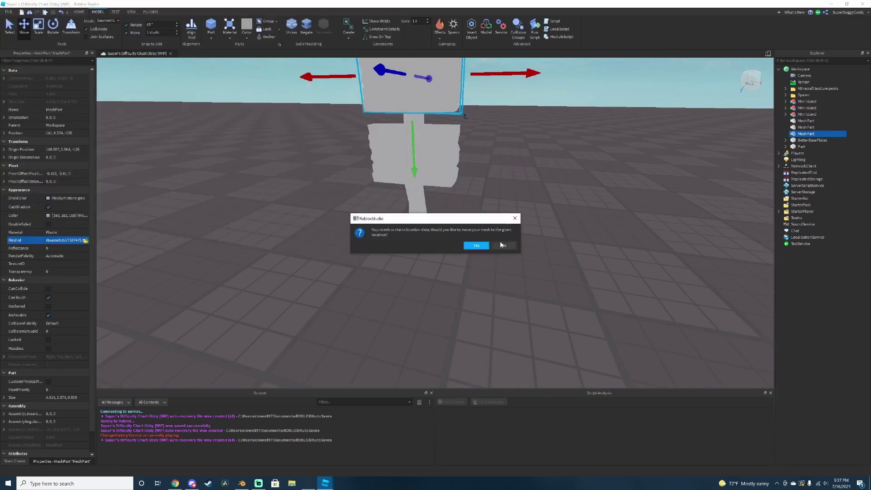
{"action": "left_click", "coordinate": [420, 136]}
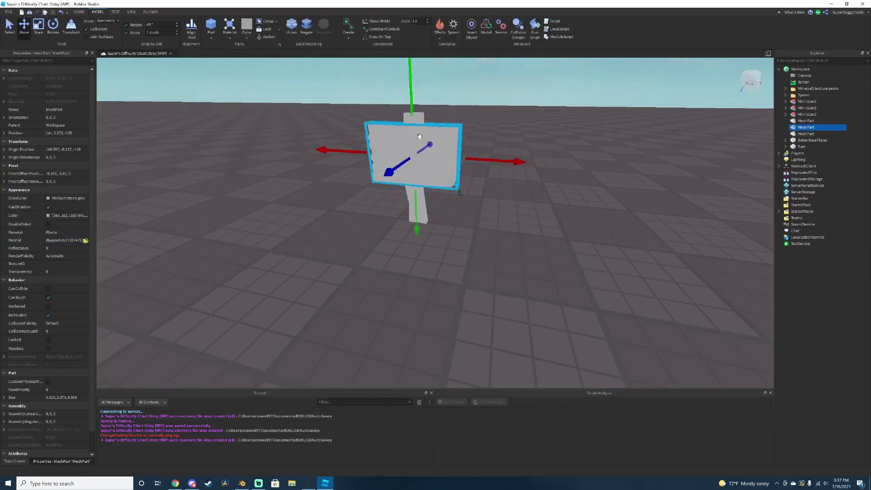
{"action": "left_click", "coordinate": [803, 133]}
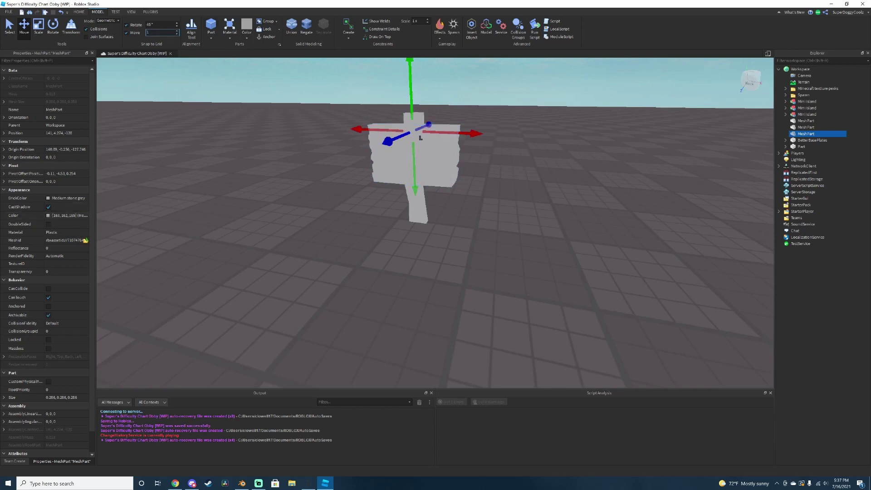
{"action": "left_click", "coordinate": [417, 148]}
{"action": "key", "text": "f"}
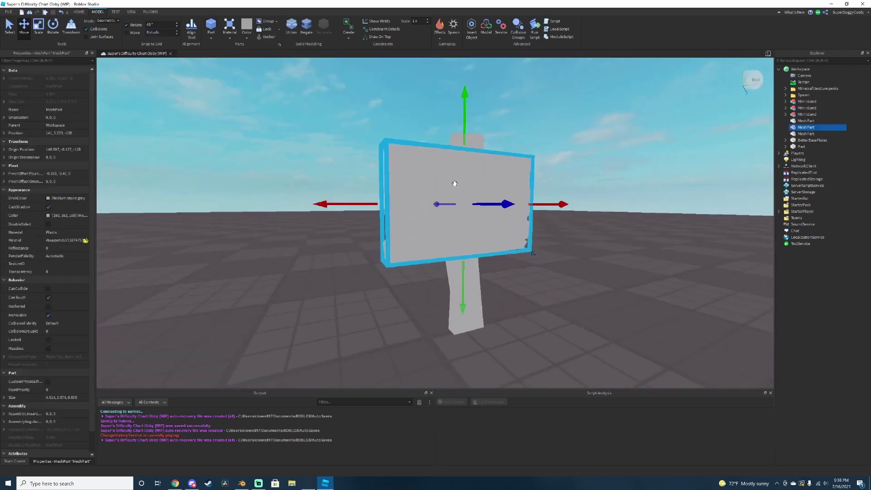
Set the board's BrickColor to brown and the post's to Dirt brown.
{"action": "left_click", "coordinate": [59, 198]}
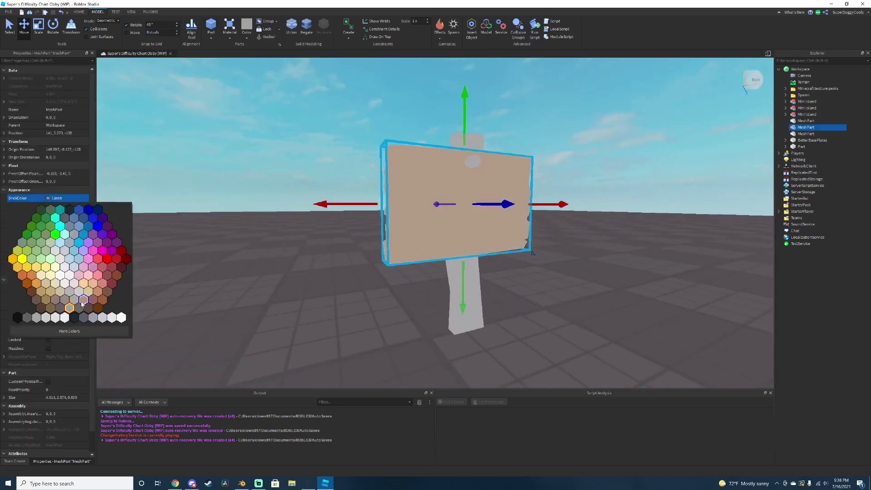
{"action": "left_click", "coordinate": [39, 302]}
{"action": "left_click", "coordinate": [473, 161]}
{"action": "left_click", "coordinate": [59, 198]}
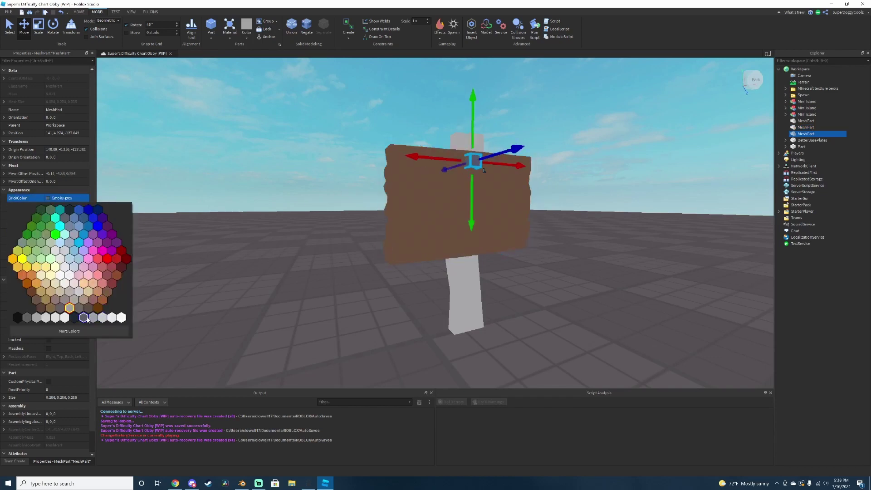
{"action": "left_click", "coordinate": [466, 291]}
{"action": "left_click", "coordinate": [50, 198]}
{"action": "left_click", "coordinate": [41, 309]}
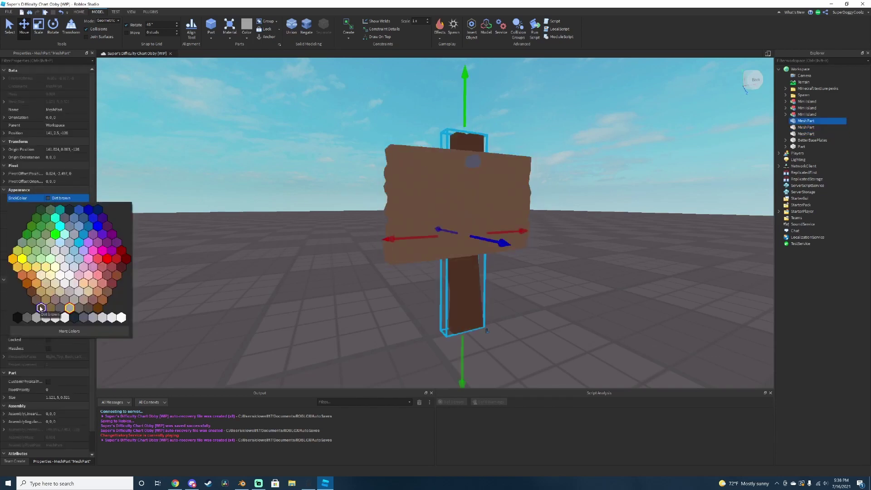
{"action": "left_click", "coordinate": [582, 254]}
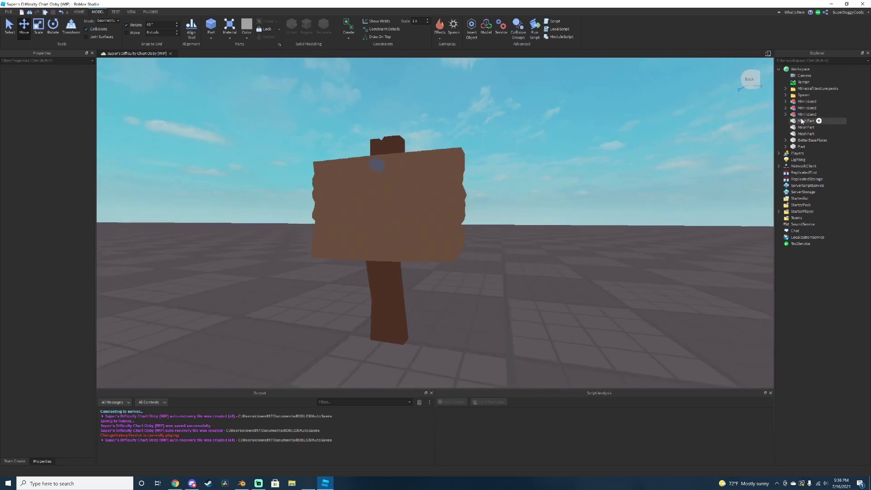
Group the three mesh parts into a model named Sign and view the sign's front.
{"action": "left_click", "coordinate": [802, 121]}
{"action": "left_click", "coordinate": [806, 133], "text": "shift"}
{"action": "key", "text": "ctrl+shift+g"}
{"action": "left_click", "coordinate": [503, 250]}
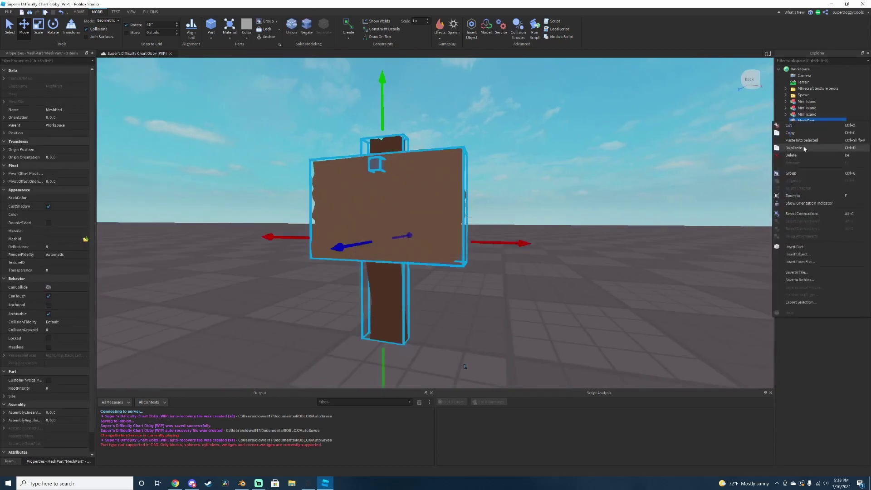
{"action": "key", "text": "ctrl+g"}
{"action": "left_click", "coordinate": [585, 195]}
{"action": "scroll", "coordinate": [584, 194], "scroll_direction": "down", "scroll_amount": 5}
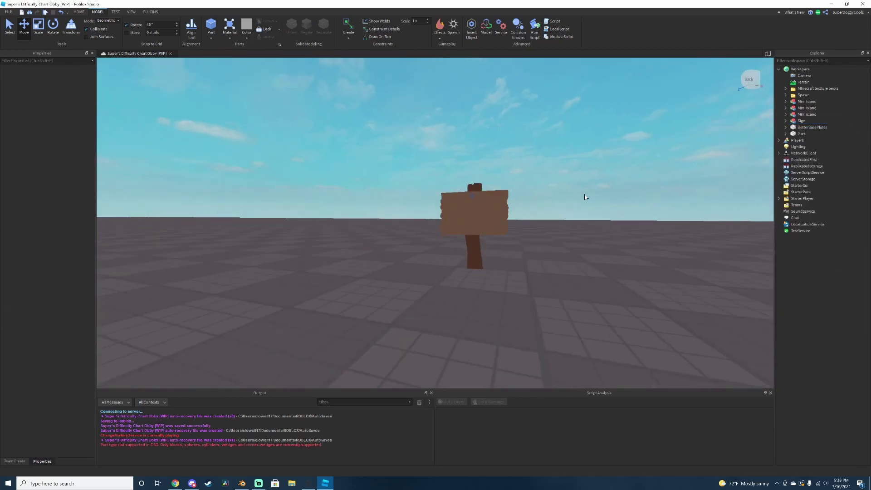
{"action": "right_click_drag", "start_coordinate": [585, 194], "coordinate": [523, 208]}
{"action": "scroll", "coordinate": [522, 208], "scroll_direction": "up", "scroll_amount": 5}
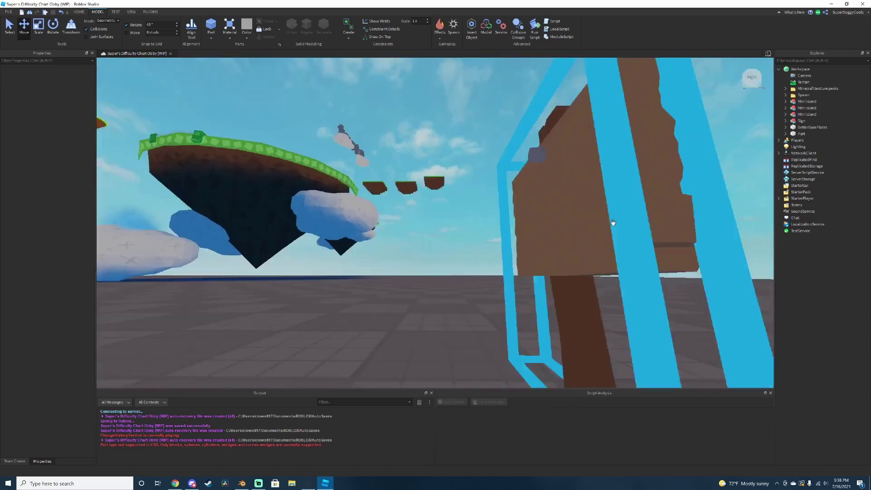
{"action": "right_click_drag", "start_coordinate": [613, 223], "coordinate": [512, 259]}
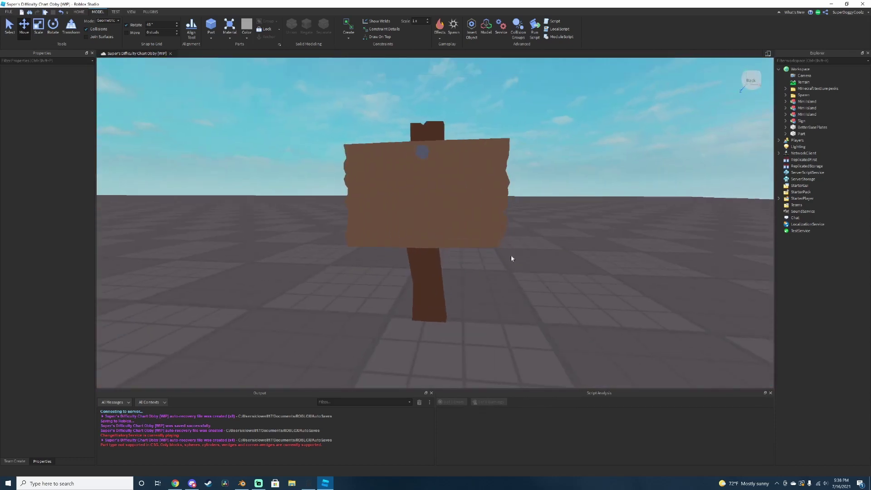